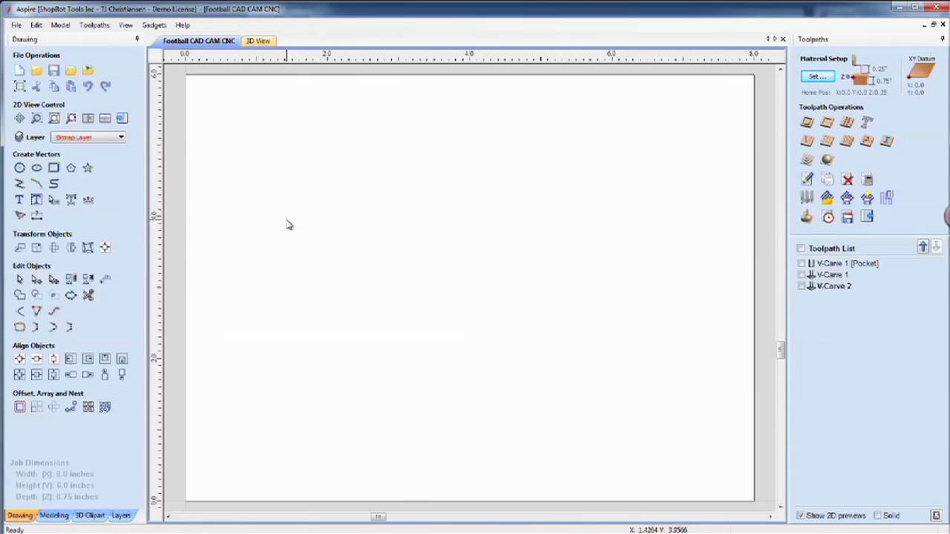
# Confirm the job as 8 x 6 inches with 0.75-inch material thickness
pyautogui.click(20, 87)
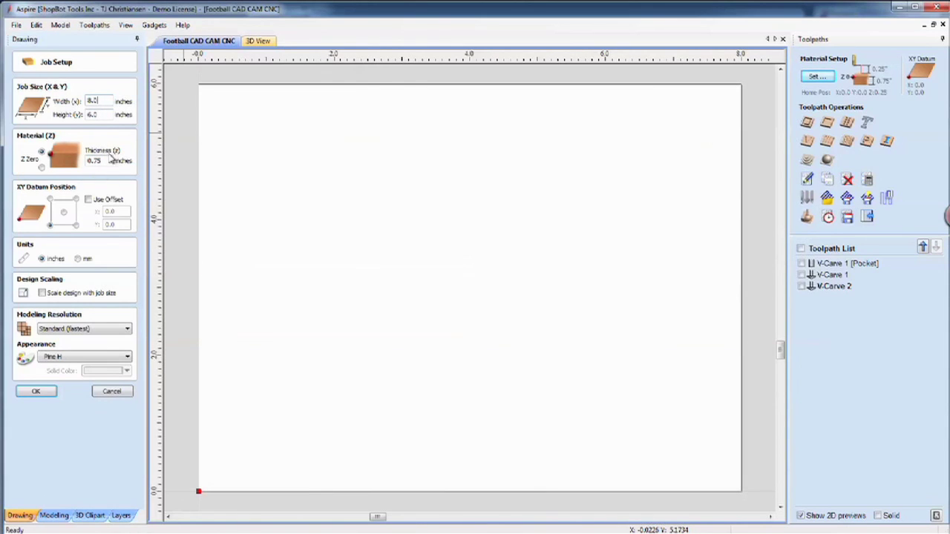
pyautogui.click(34, 393)
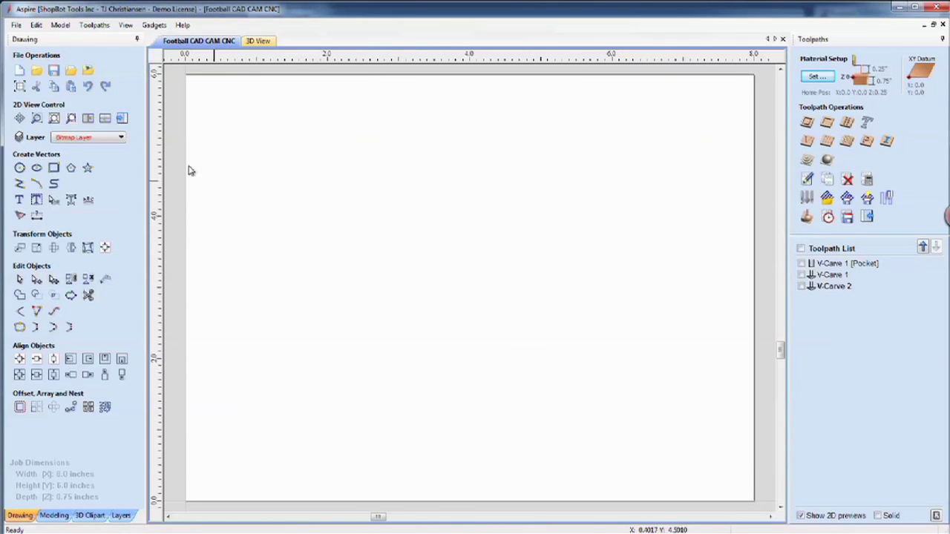
pyautogui.click(123, 138)
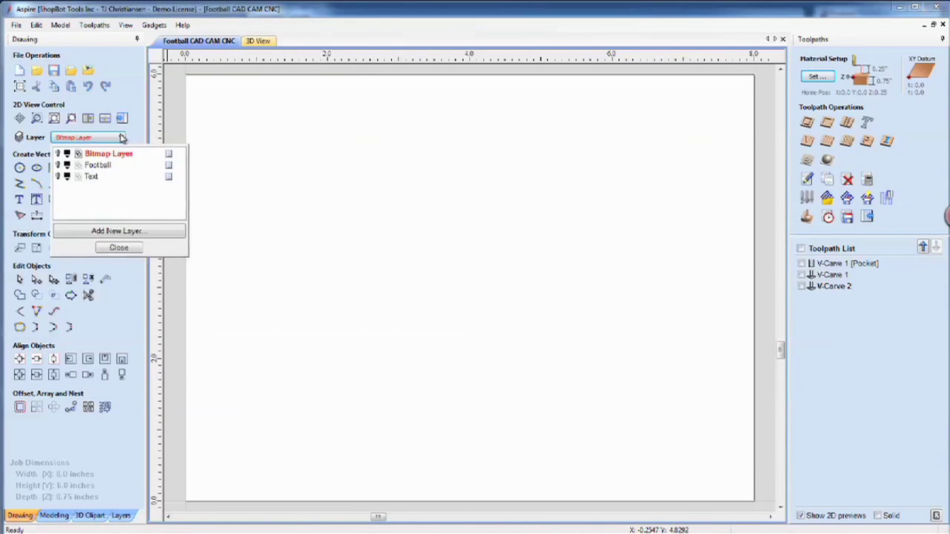
# Make the Bitmap Layer visible and select the football bitmap for tracing
pyautogui.click(58, 154)
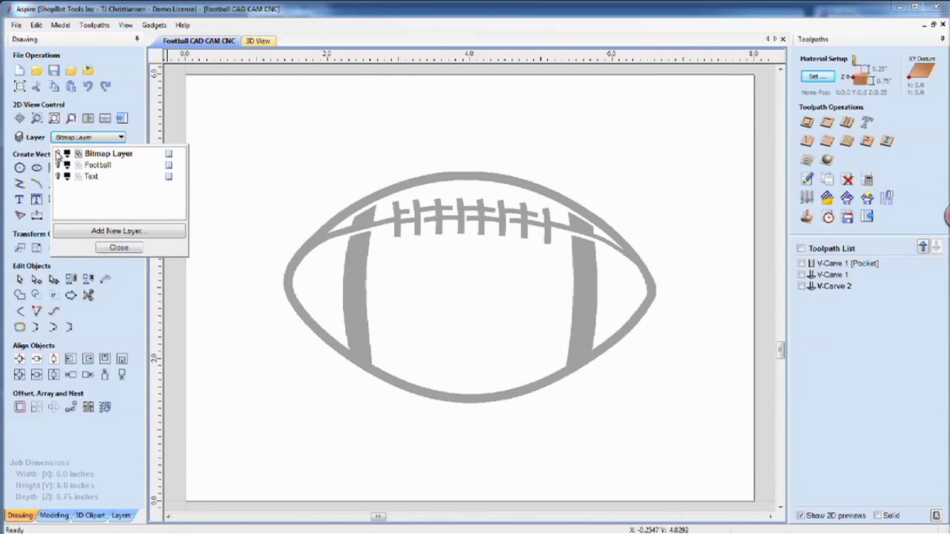
pyautogui.click(118, 248)
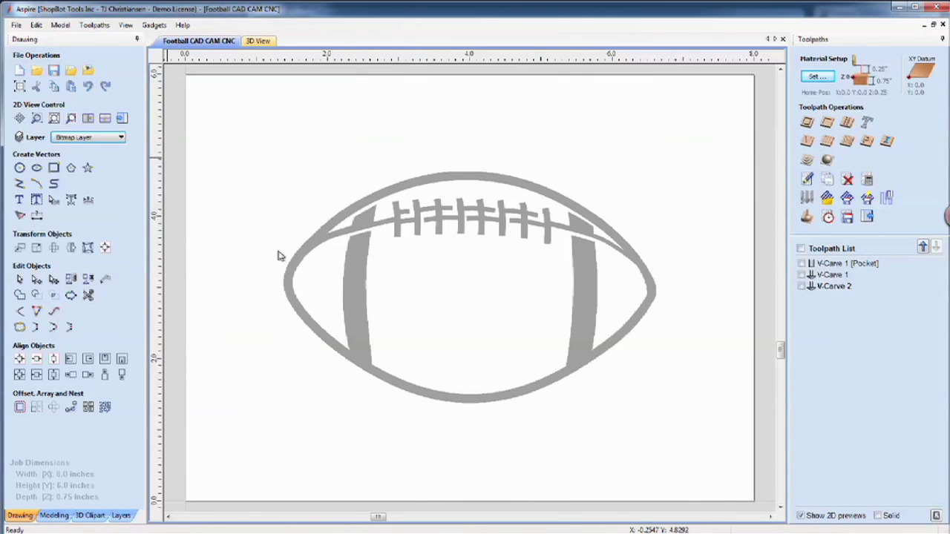
pyautogui.click(19, 216)
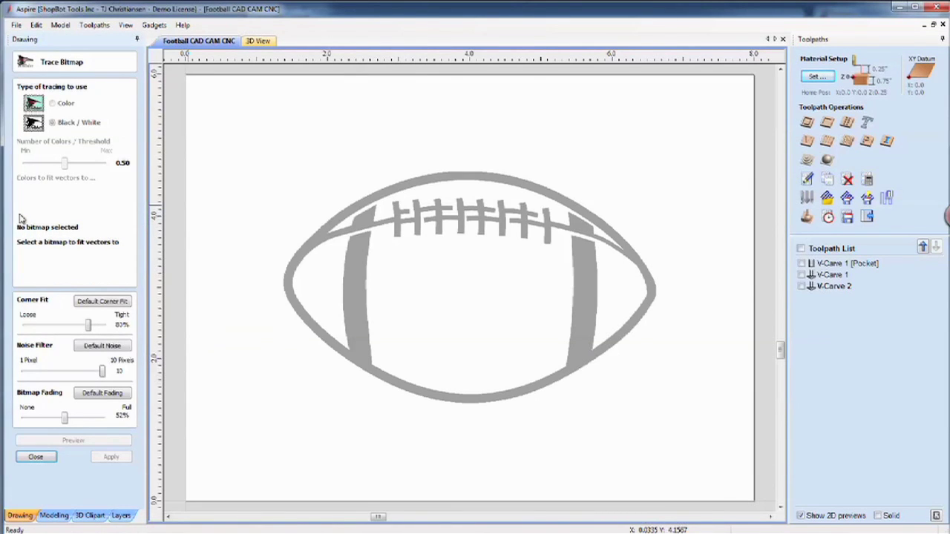
pyautogui.click(358, 246)
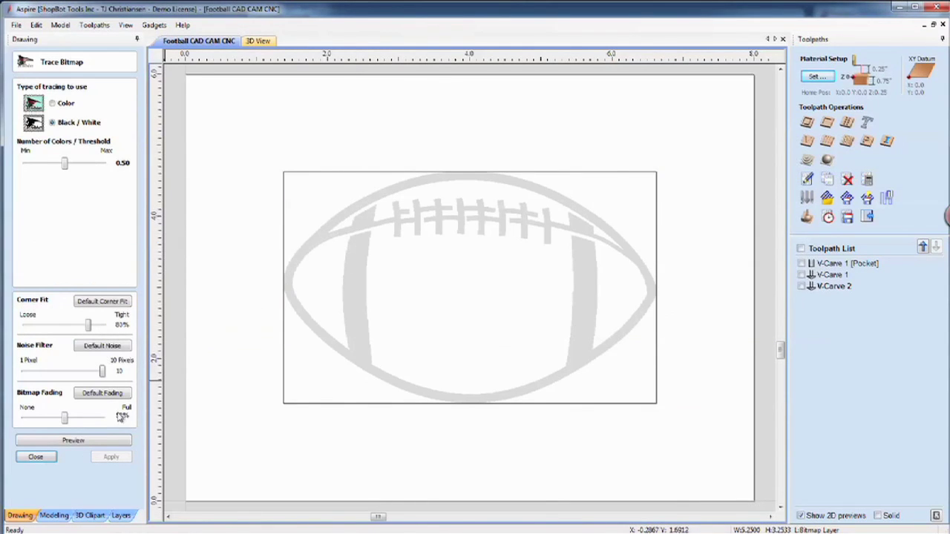
# Preview and apply the Black/White trace at a 0.50 threshold
pyautogui.click(73, 440)
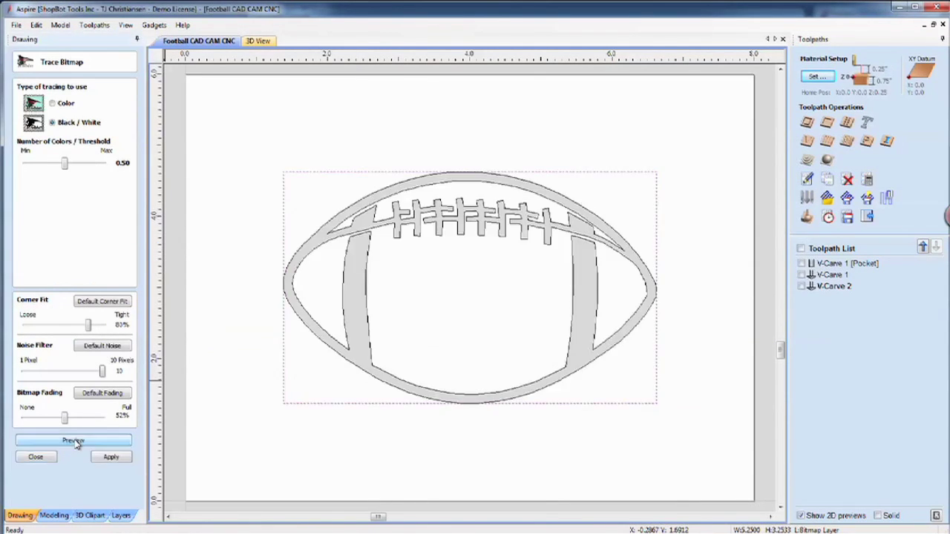
pyautogui.scroll(3, 375, 272)
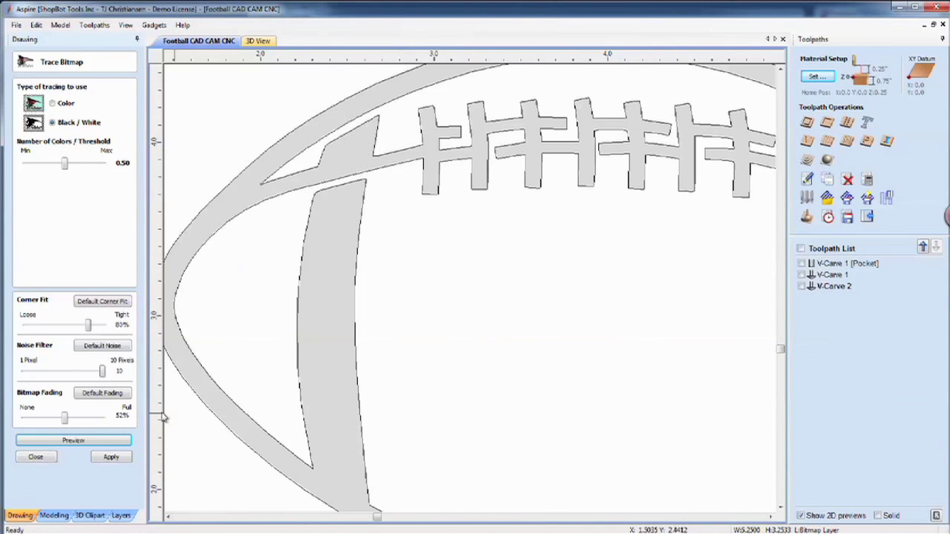
pyautogui.scroll(-2, 322, 377)
pyautogui.scroll(-1, 335, 375)
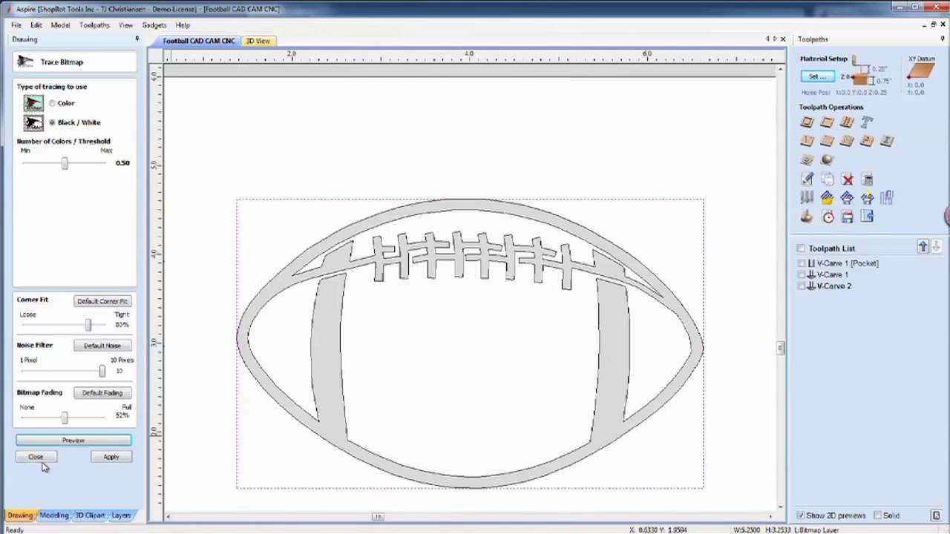
pyautogui.click(112, 457)
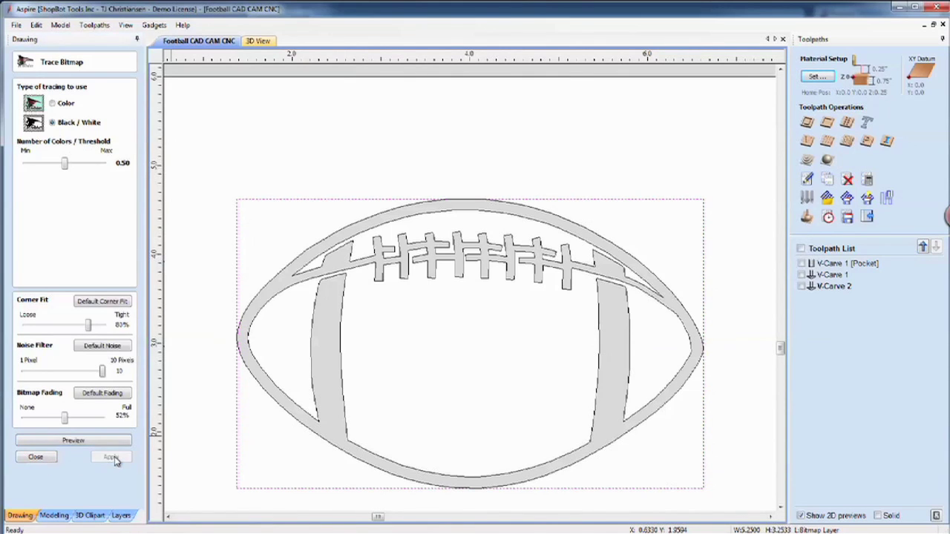
pyautogui.click(35, 457)
# Show the Football layer and hide the Bitmap Layer
pyautogui.scroll(-3, 419, 391)
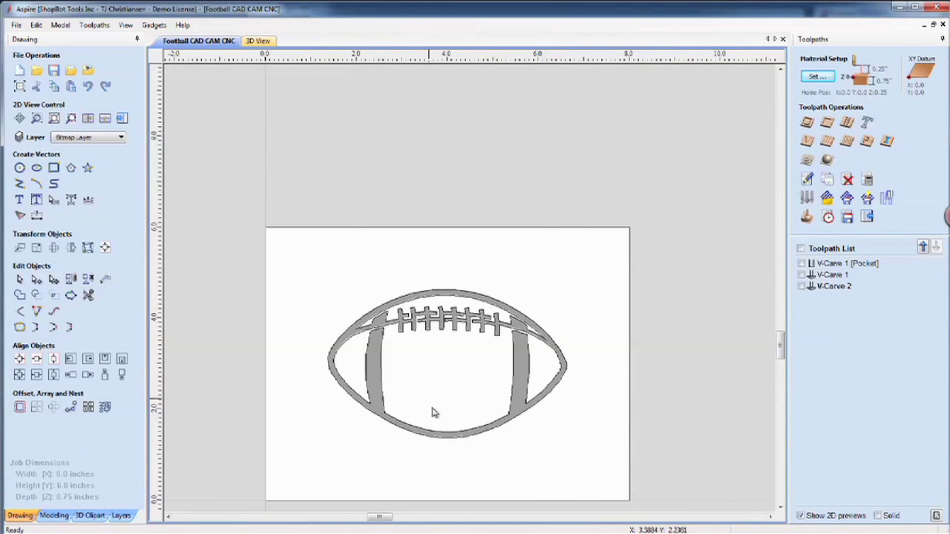
pyautogui.scroll(1, 434, 420)
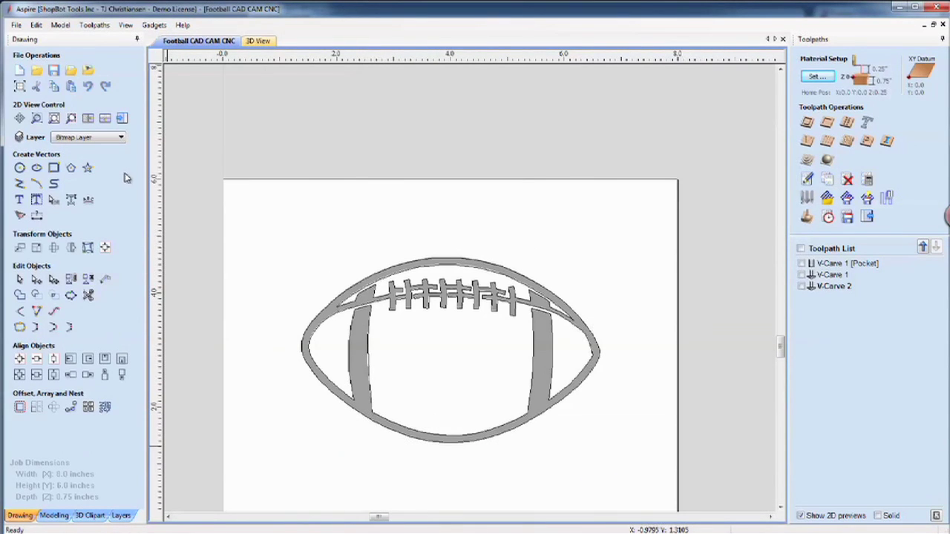
pyautogui.click(369, 348)
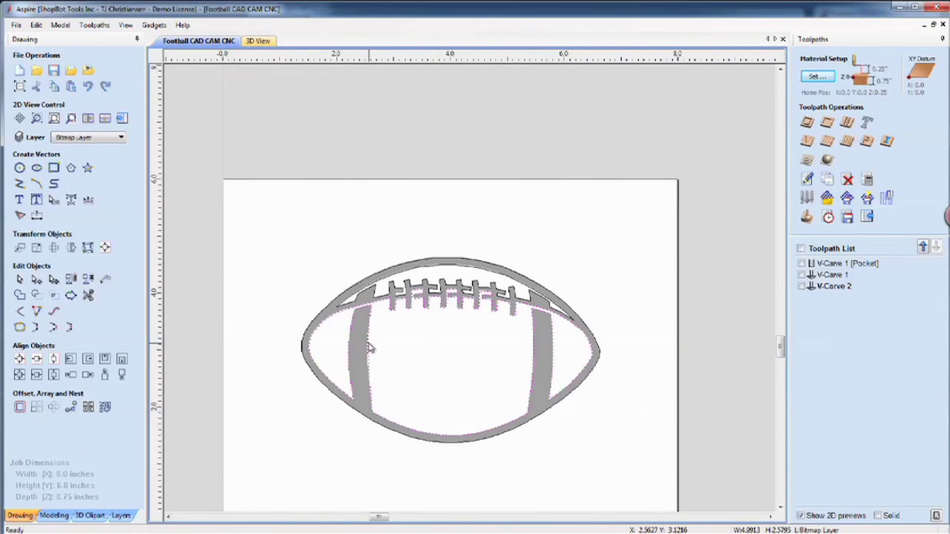
pyautogui.click(322, 303)
pyautogui.click(121, 138)
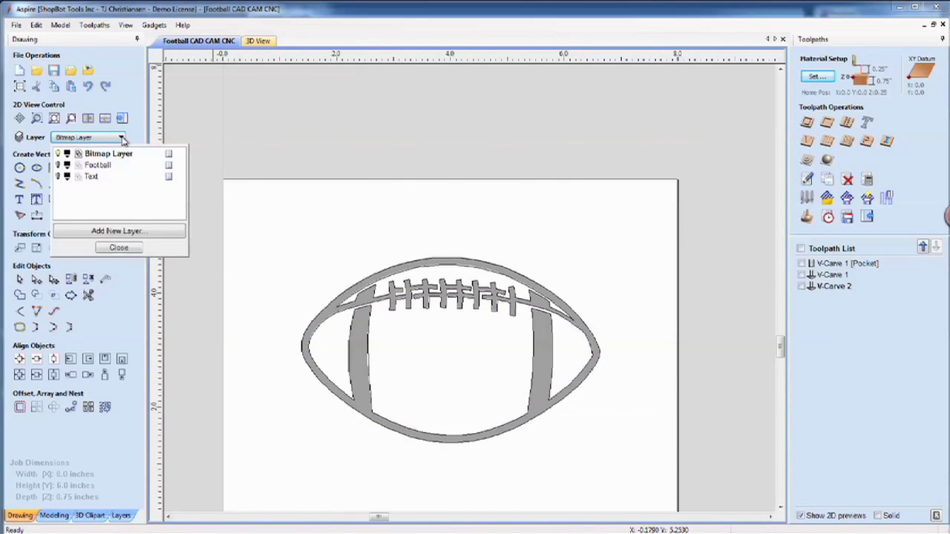
pyautogui.click(59, 165)
pyautogui.click(58, 154)
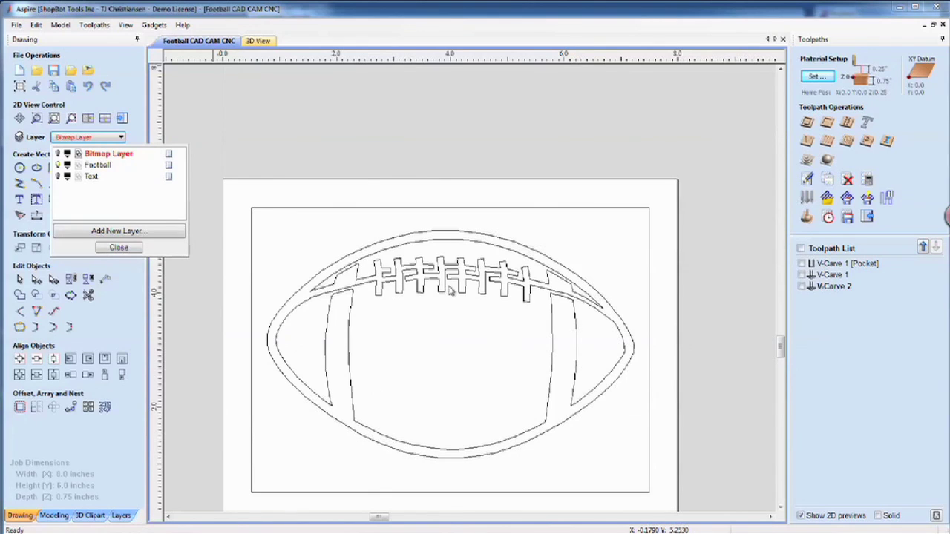
pyautogui.click(118, 247)
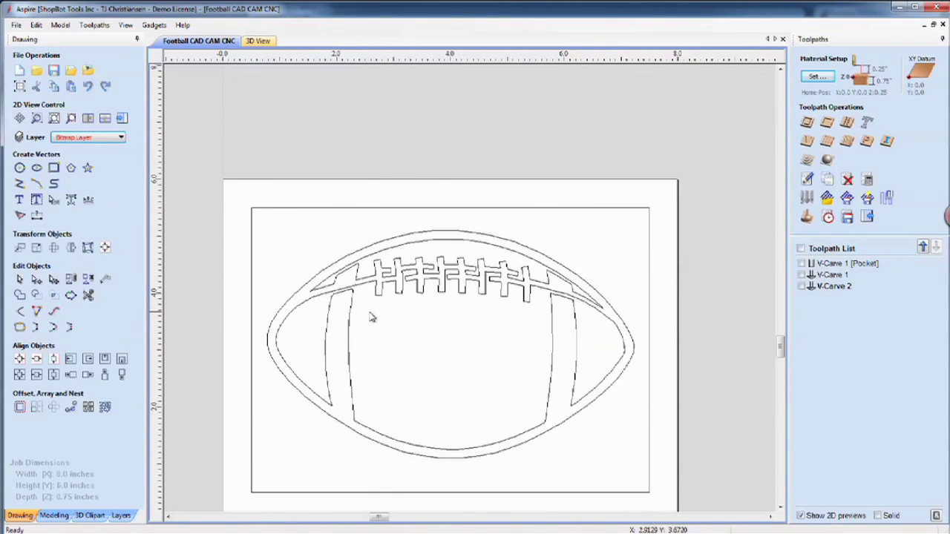
# Drag-select all the traced football vectors
pyautogui.moveTo(260, 221); pyautogui.dragTo(644, 488)
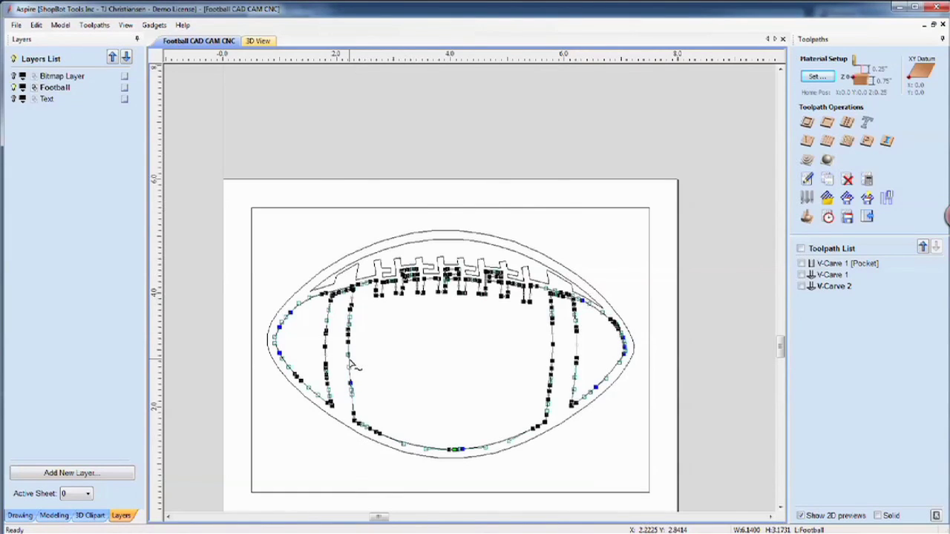
pyautogui.scroll(5, 350, 364)
pyautogui.scroll(-3, 351, 363)
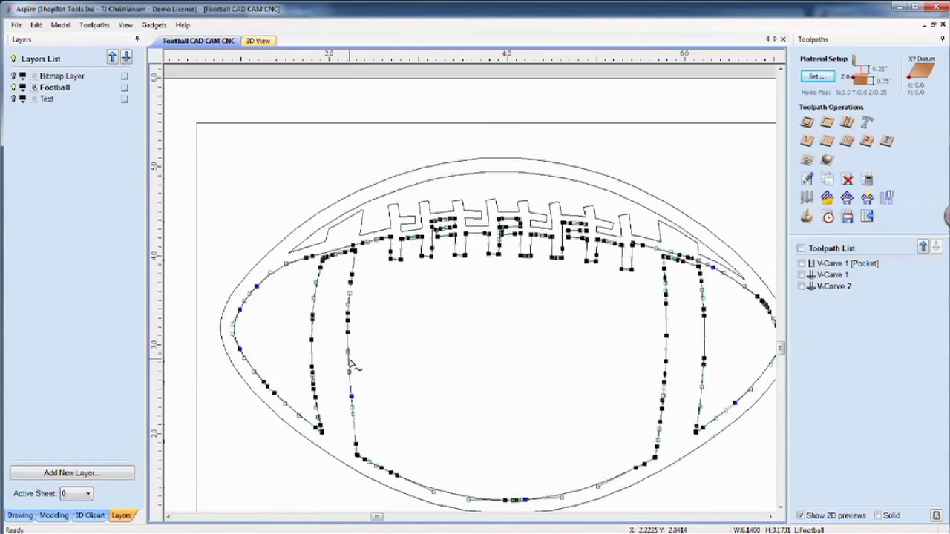
pyautogui.scroll(-4, 351, 363)
pyautogui.scroll(3, 351, 364)
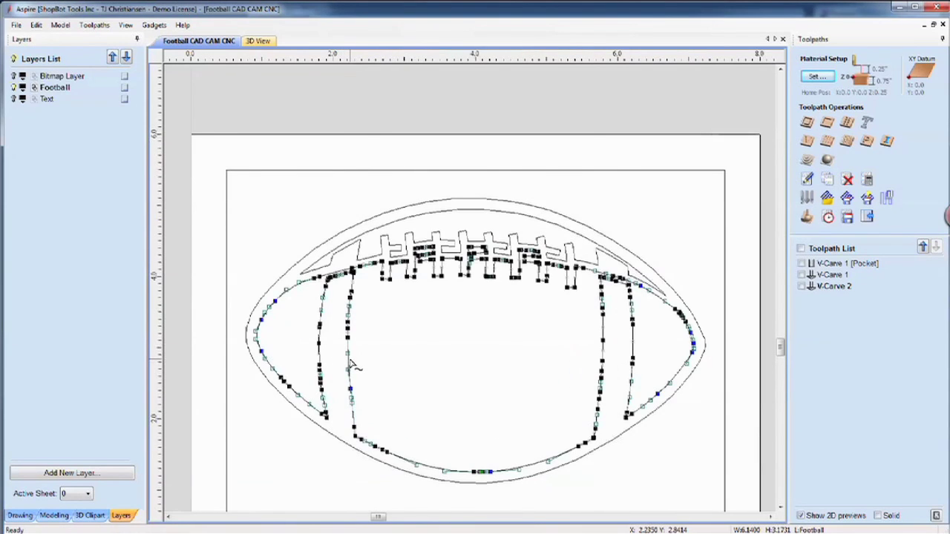
pyautogui.press('Escape')
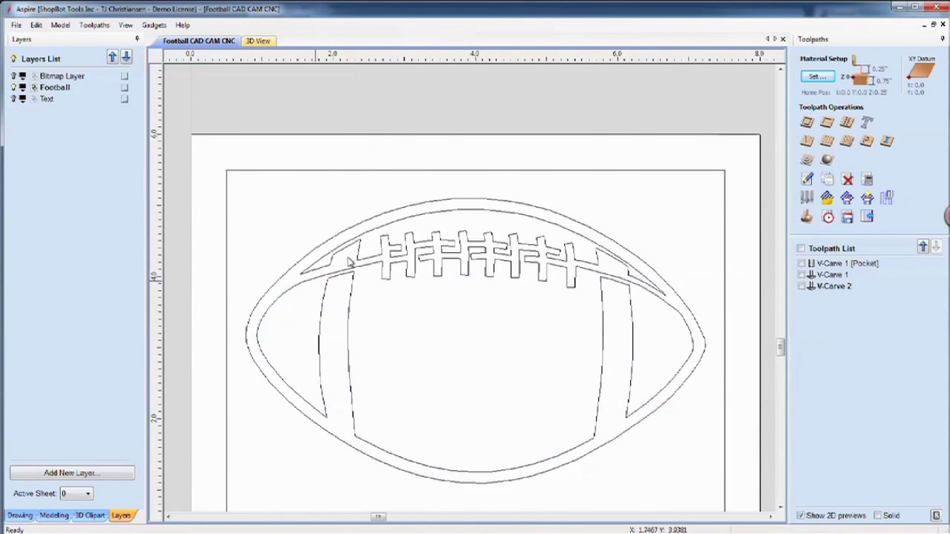
pyautogui.scroll(-1, 352, 276)
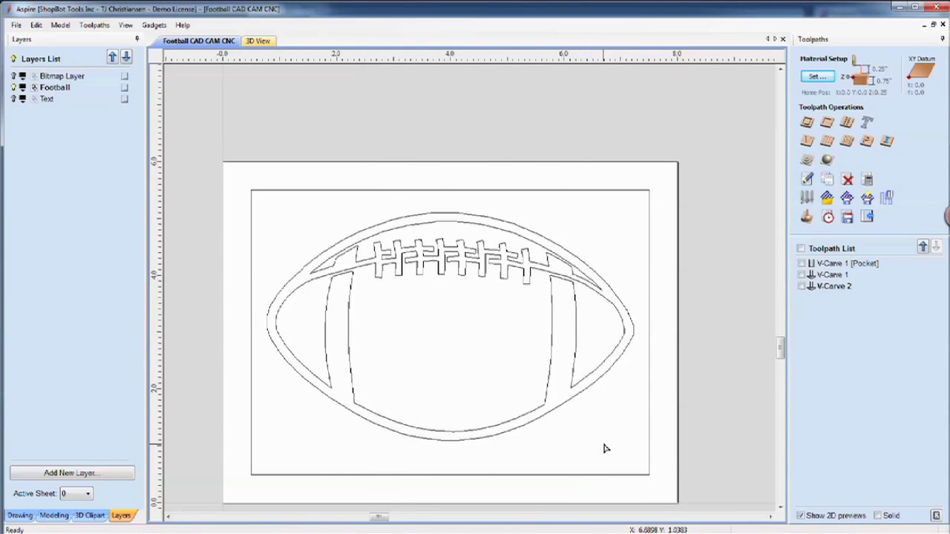
pyautogui.moveTo(263, 214); pyautogui.dragTo(642, 468)
# Trial-scale the football outlines, then select and deselect the 7 by 5 inch border
pyautogui.click(20, 515)
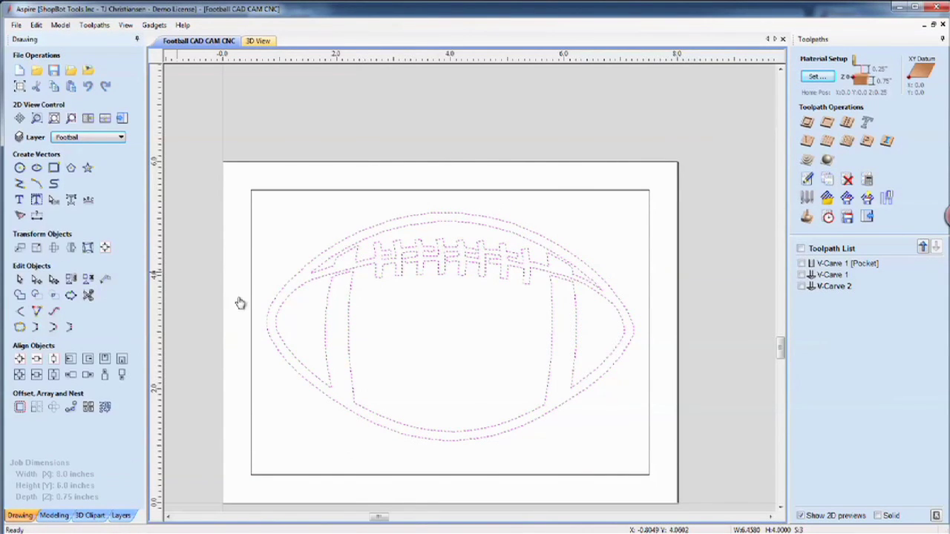
pyautogui.click(275, 300)
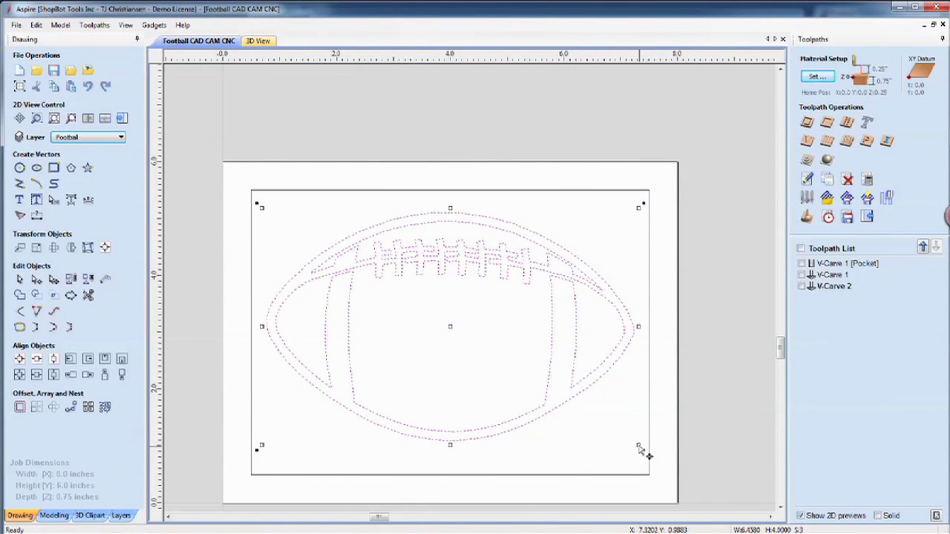
pyautogui.moveTo(640, 447); pyautogui.dragTo(497, 444)
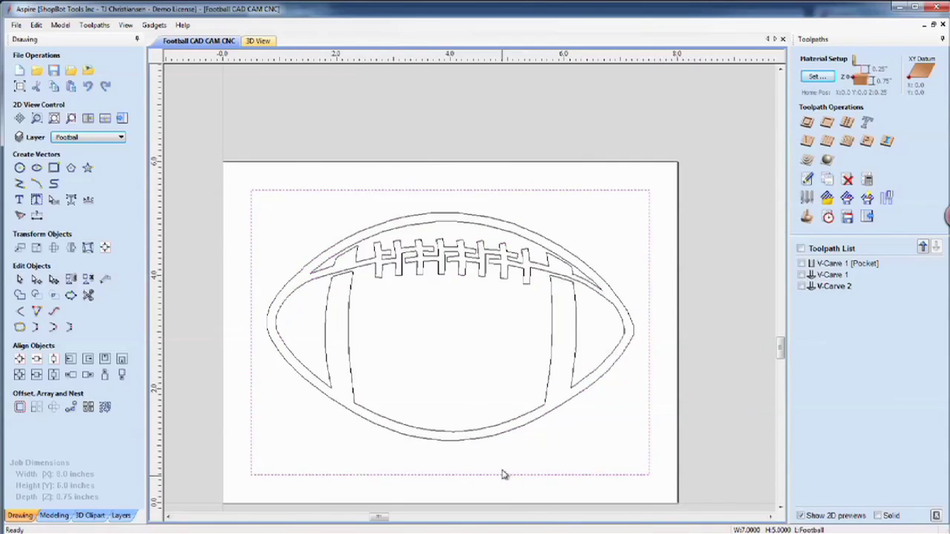
pyautogui.click(648, 418)
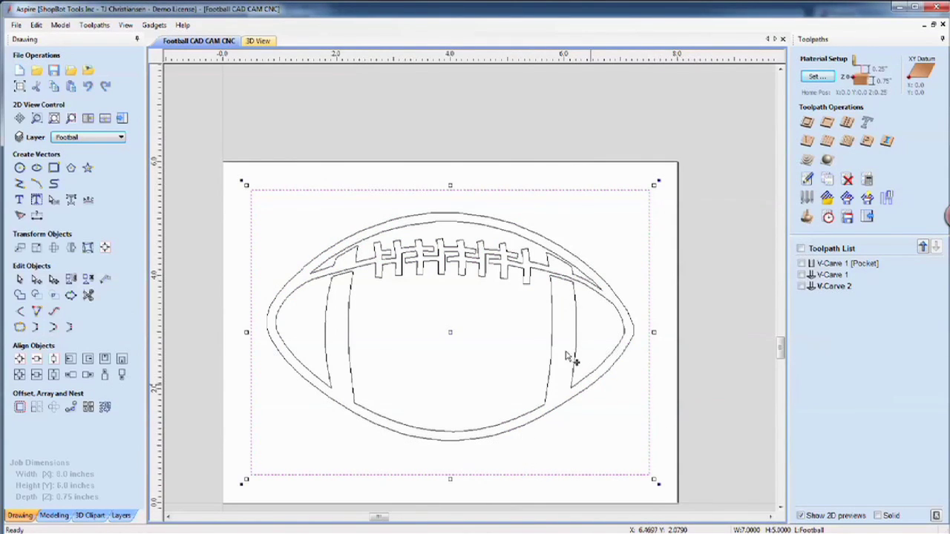
pyautogui.click(276, 450)
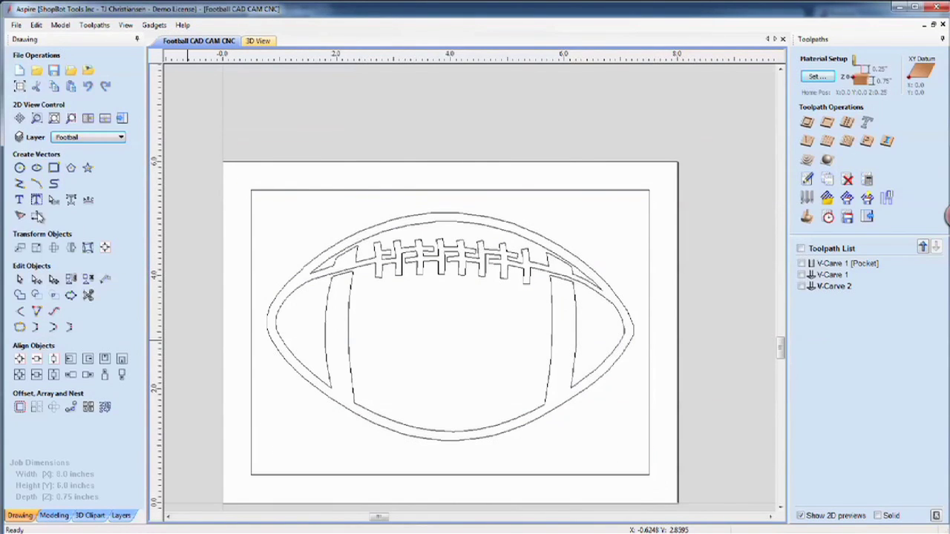
pyautogui.click(20, 200)
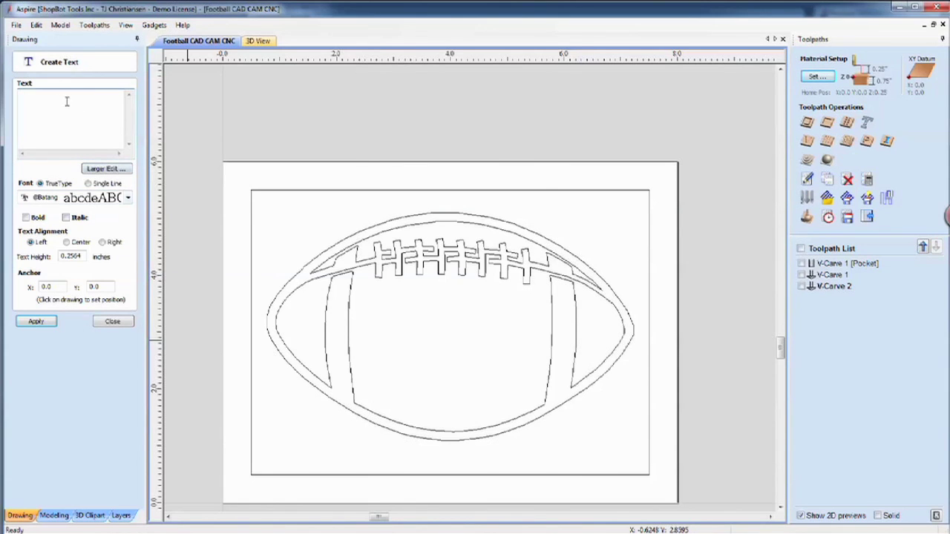
# Enter the text 'Go Goerge' in the David font
pyautogui.click(128, 198)
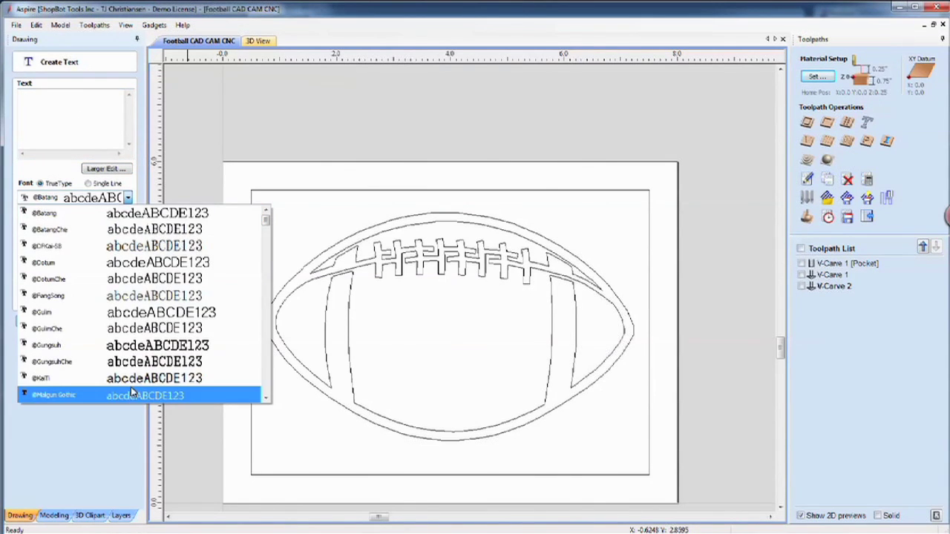
pyautogui.click(76, 124)
pyautogui.click(47, 92)
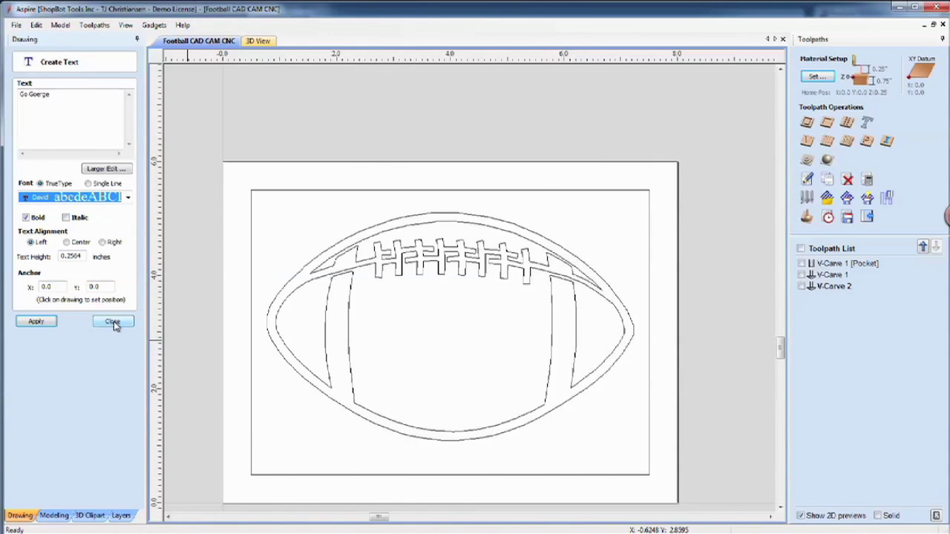
pyautogui.click(127, 199)
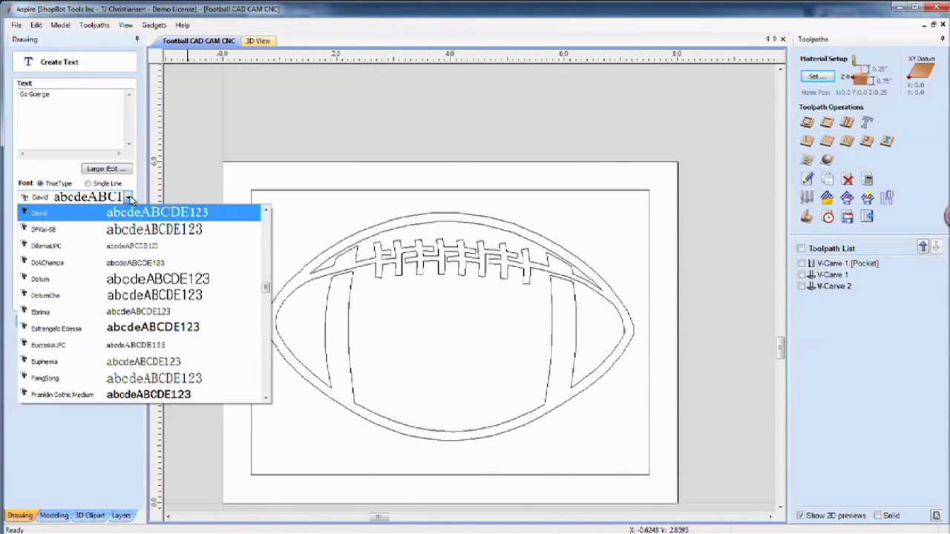
pyautogui.click(72, 214)
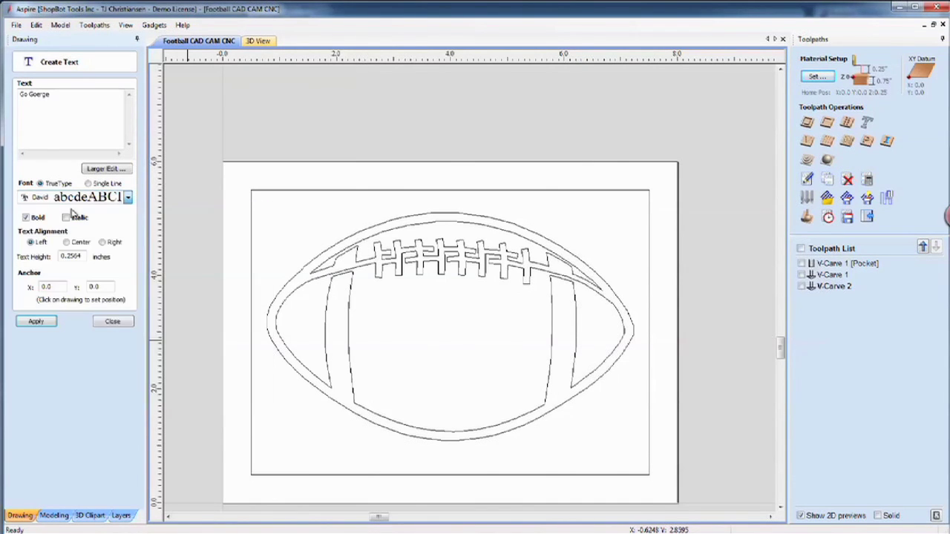
pyautogui.click(29, 96)
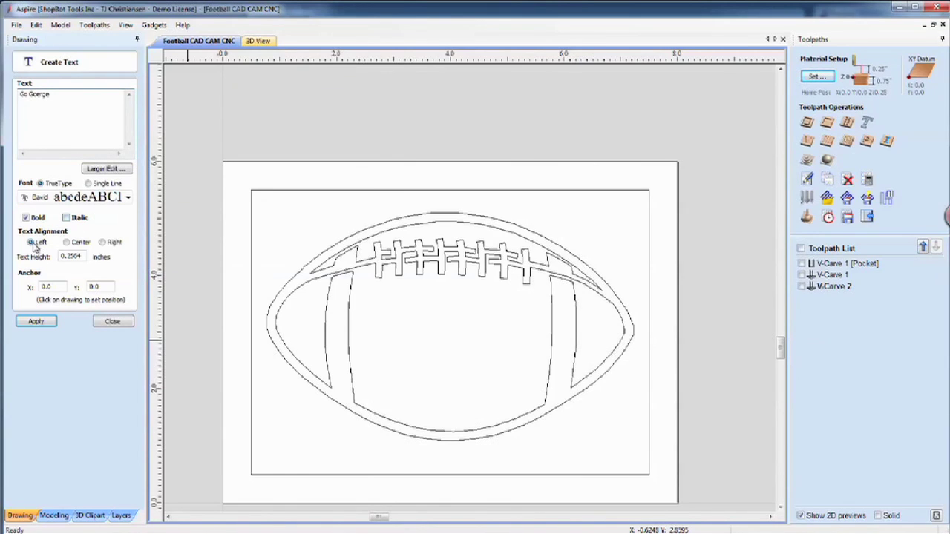
# Centre-align the text at 0.75-inch height and place it on the football
pyautogui.click(66, 243)
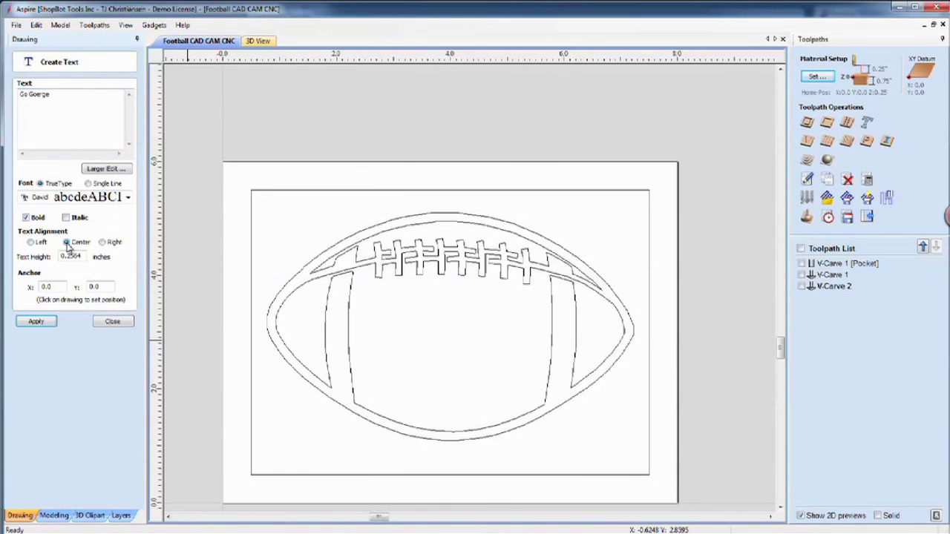
pyautogui.moveTo(78, 256); pyautogui.dragTo(52, 258)
pyautogui.press('BackSpace')
pyautogui.write('.75')
pyautogui.click(451, 343)
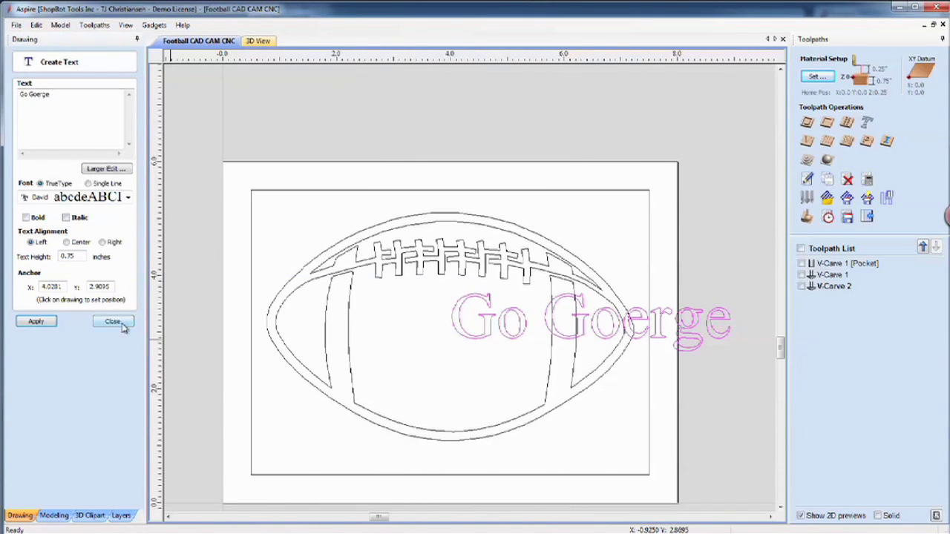
pyautogui.press('Escape')
# Move and scale the text into the football's centre, correcting it to 'Go George'
pyautogui.moveTo(464, 336)
pyautogui.mouseDown()
pyautogui.moveTo(400, 353)
pyautogui.moveTo(322, 353)
pyautogui.mouseUp()
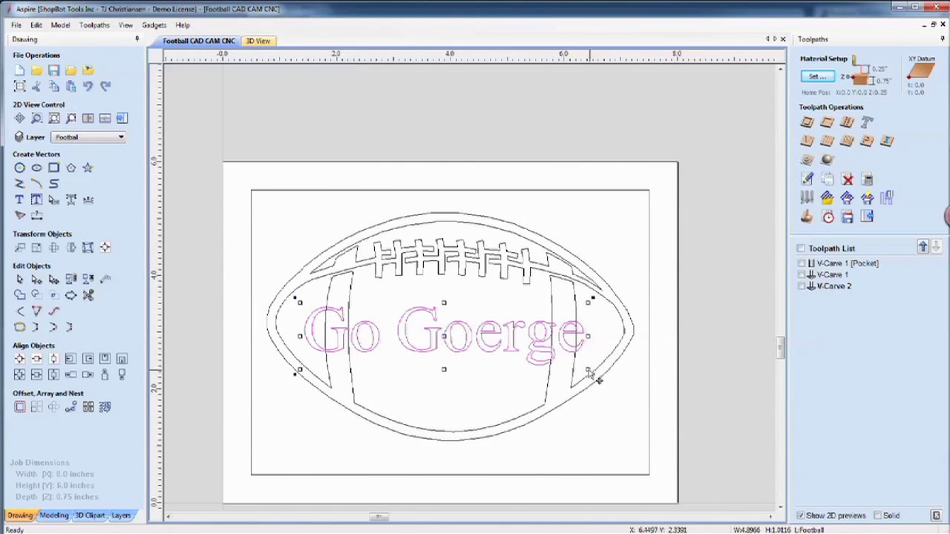
pyautogui.moveTo(527, 351); pyautogui.dragTo(472, 361)
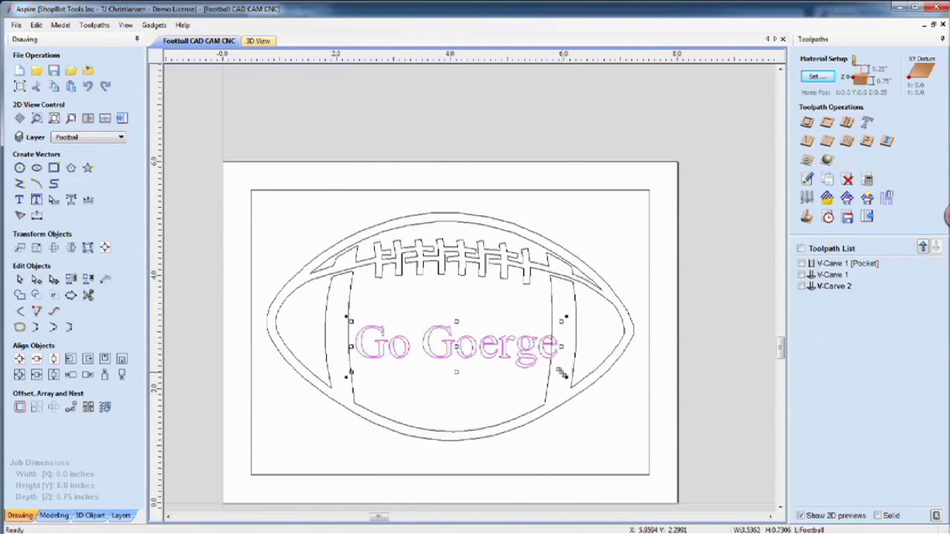
pyautogui.click(562, 376)
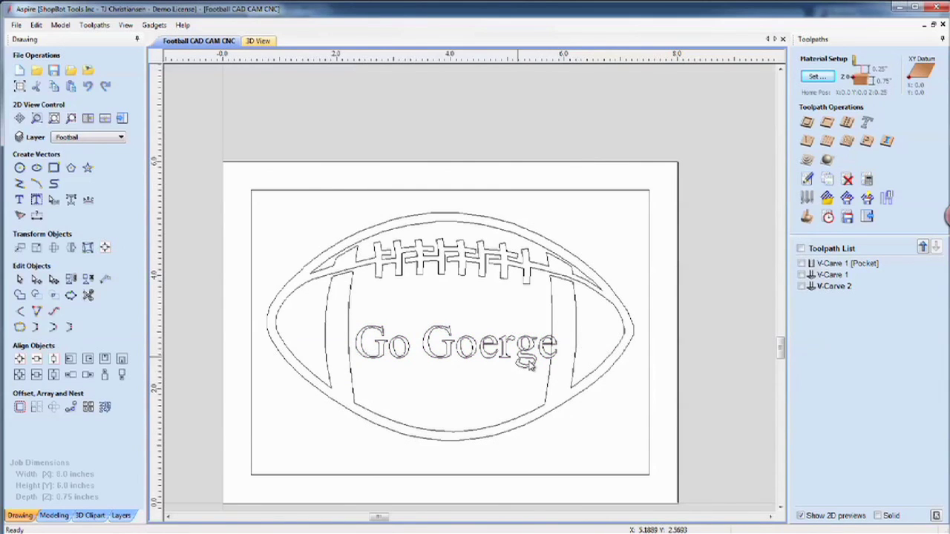
pyautogui.click(532, 365)
pyautogui.moveTo(567, 377); pyautogui.dragTo(529, 367)
pyautogui.moveTo(479, 352); pyautogui.dragTo(489, 357)
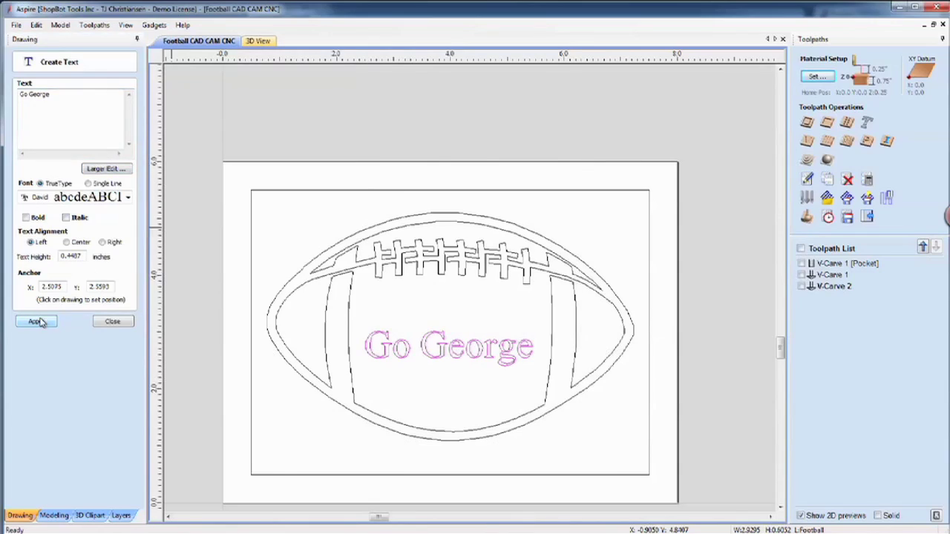
pyautogui.click(113, 322)
pyautogui.click(458, 401)
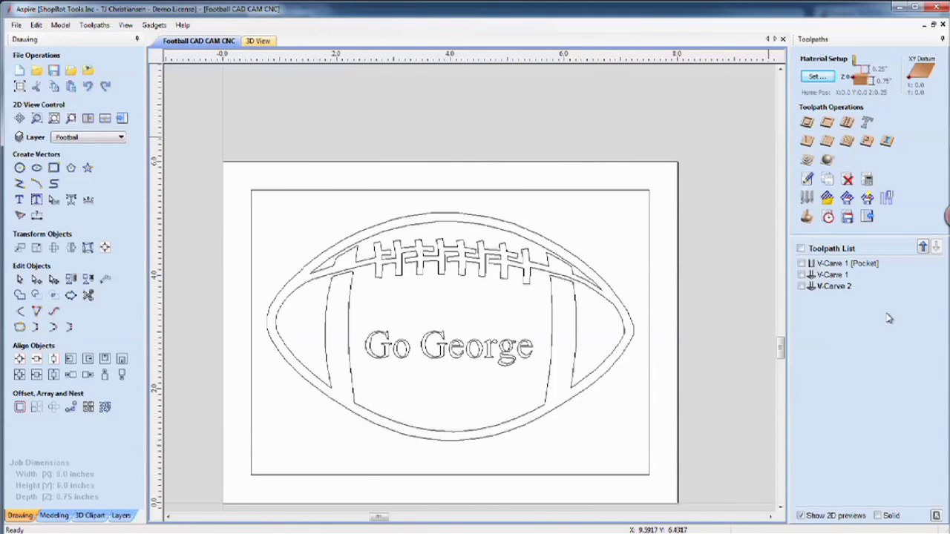
# Open the V-Carve / Engraving toolpath form for V-Carve 1 with a 90-degree V-bit
pyautogui.click(807, 141)
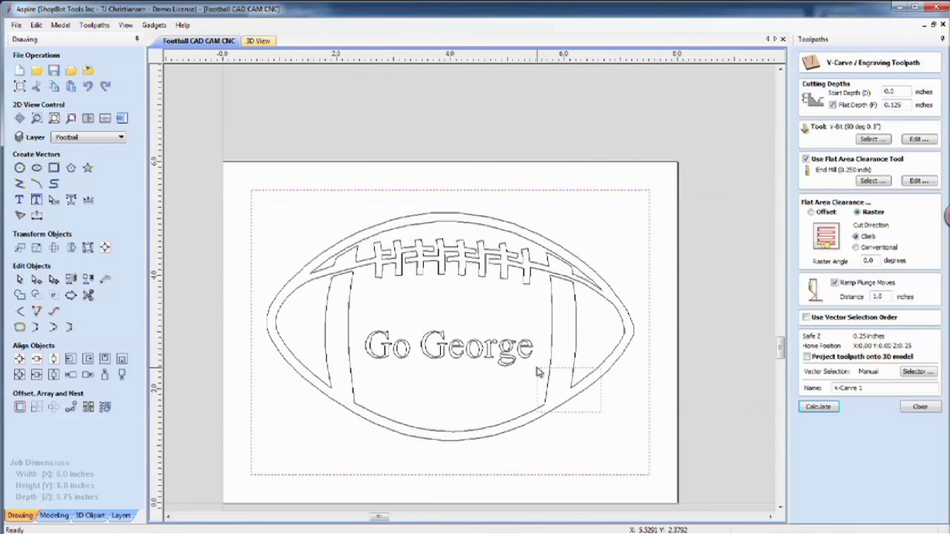
# Calculate a V-carve toolpath for the football outline, laces and seam
pyautogui.click(537, 343)
pyautogui.keyDown('shift'); pyautogui.click(522, 260); pyautogui.keyUp('shift')
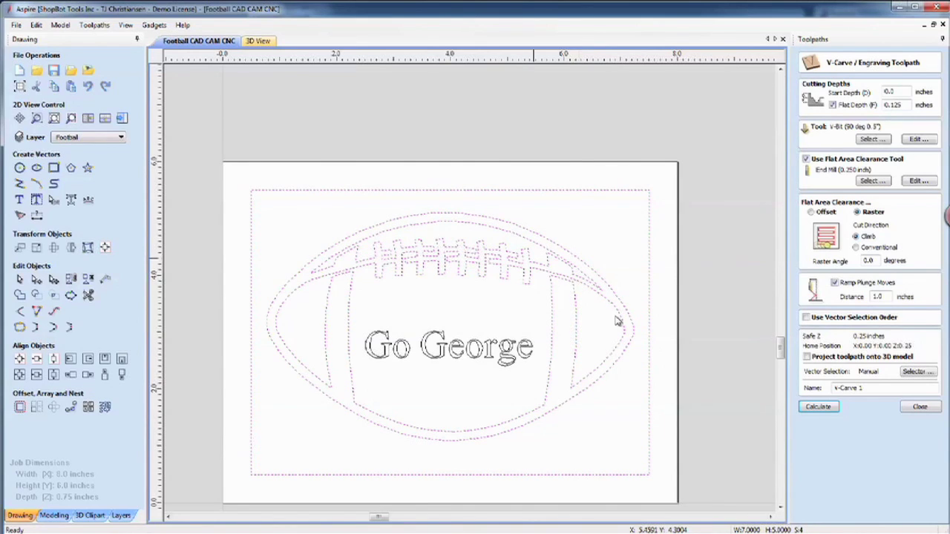
pyautogui.click(826, 409)
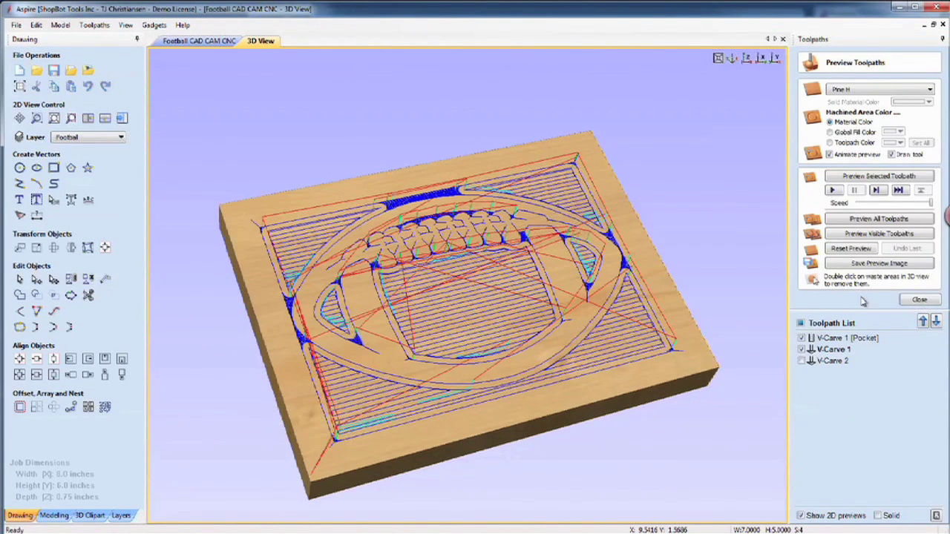
# Return to the 2D view and hide both V-Carve 1 toolpath previews
pyautogui.doubleClick(840, 348)
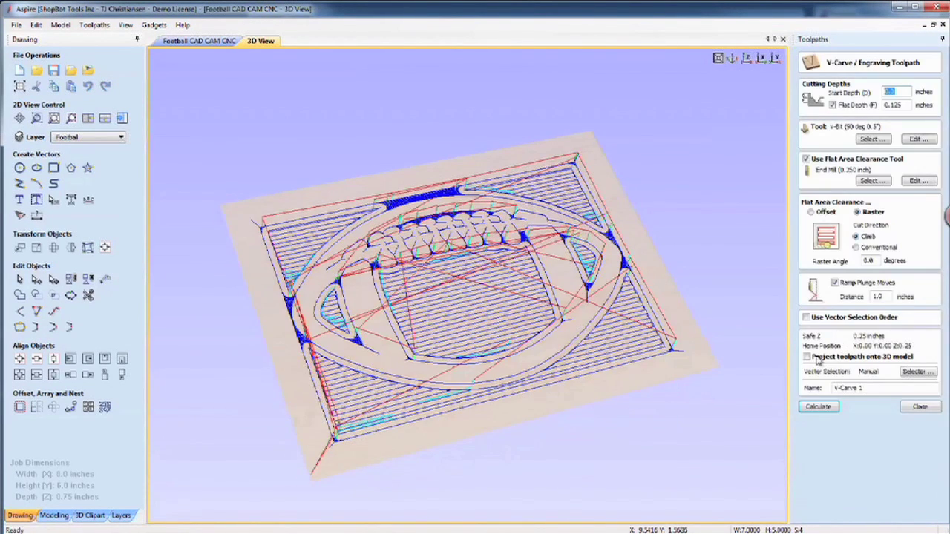
pyautogui.click(920, 408)
pyautogui.doubleClick(831, 267)
pyautogui.click(199, 40)
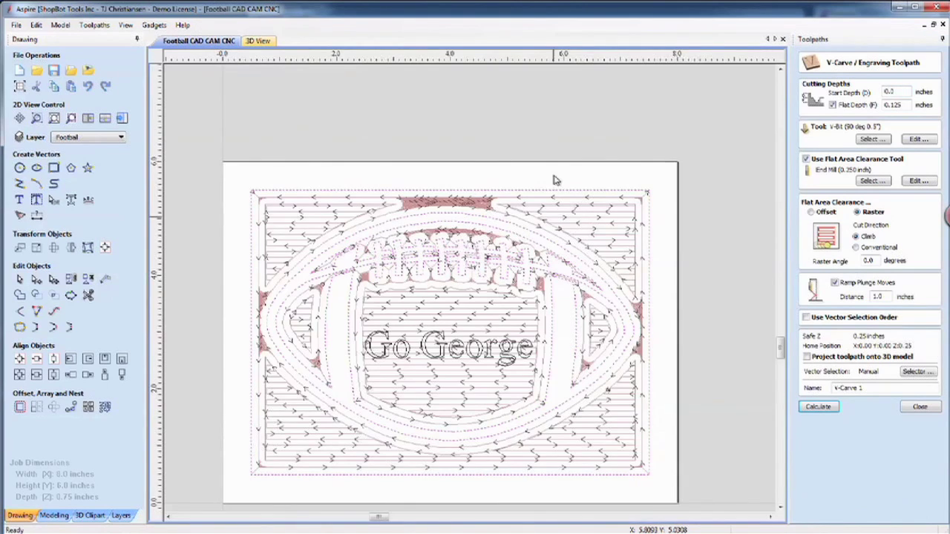
pyautogui.click(920, 406)
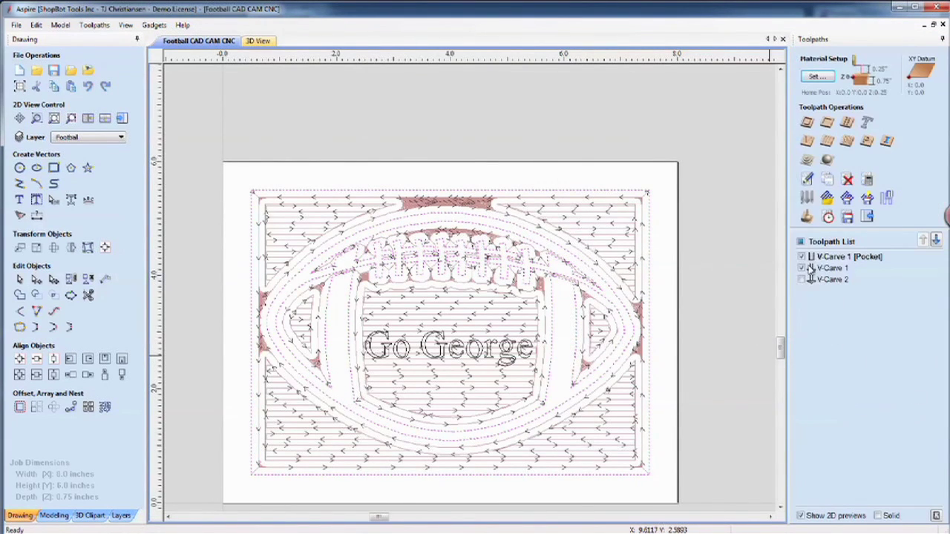
pyautogui.click(802, 257)
pyautogui.click(801, 267)
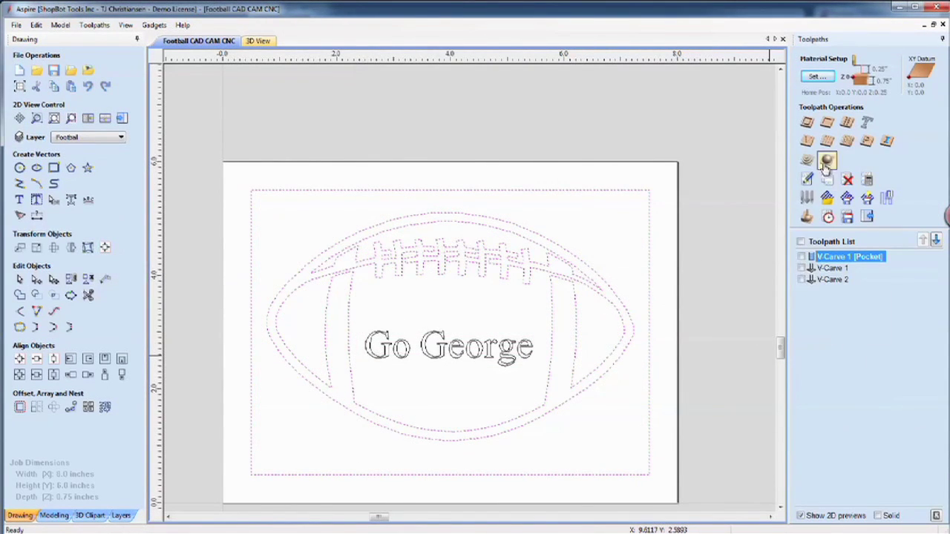
# Recalculate the V-carve using a 0.250-inch end mill for flat area clearance
pyautogui.click(807, 141)
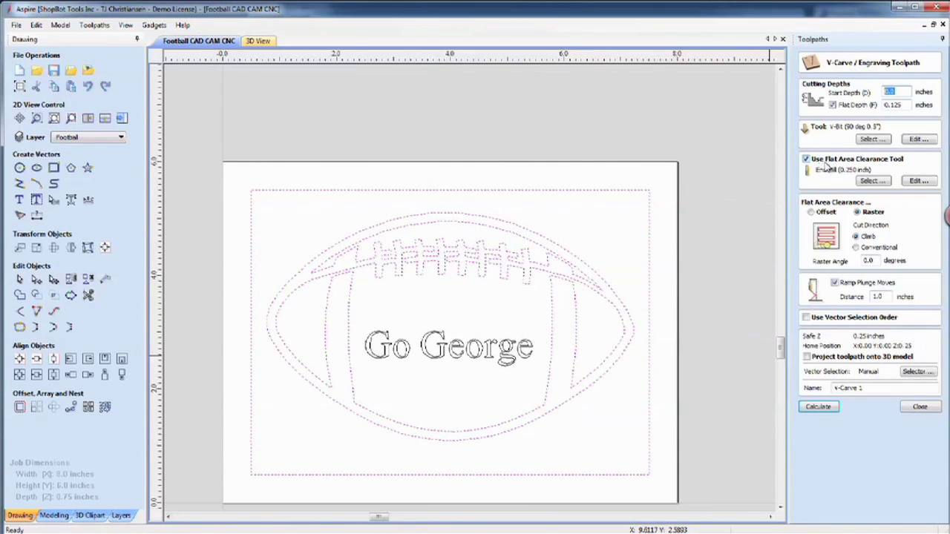
pyautogui.click(872, 182)
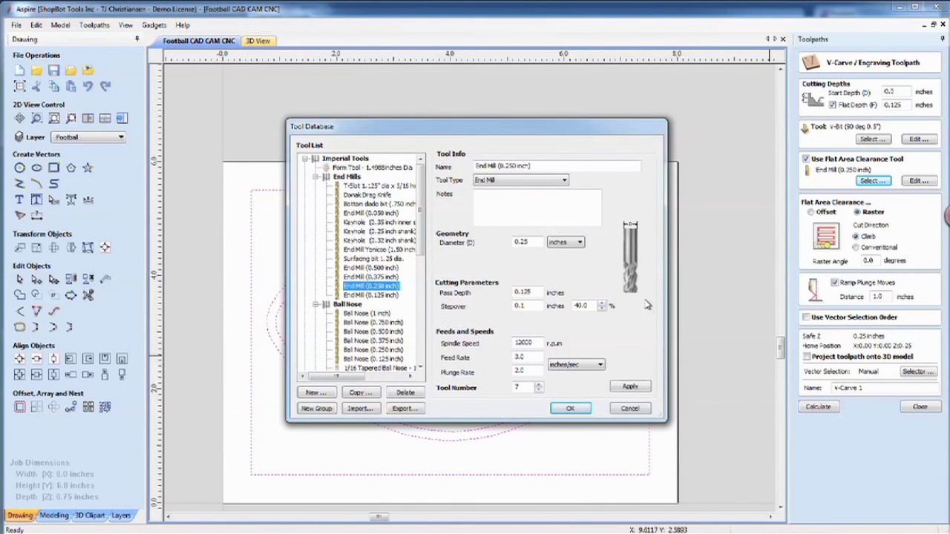
pyautogui.click(571, 410)
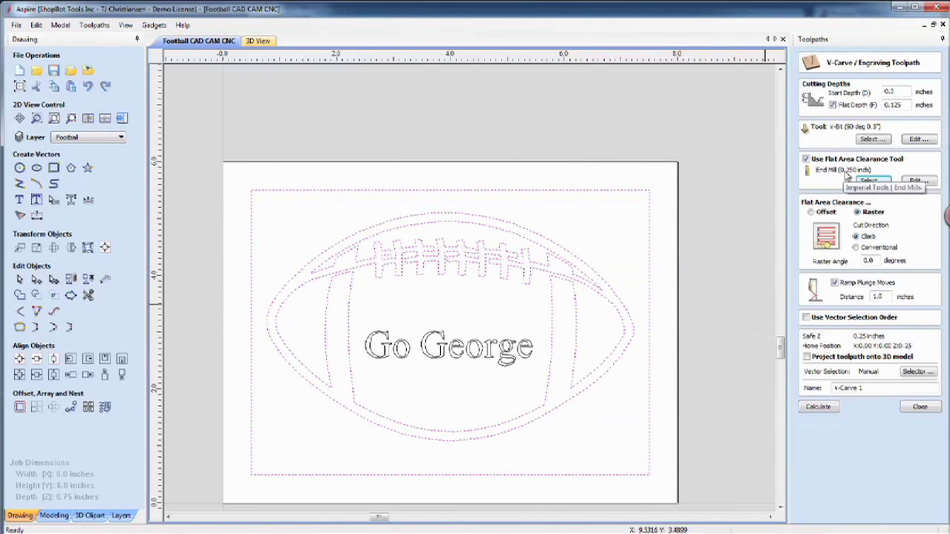
pyautogui.click(829, 407)
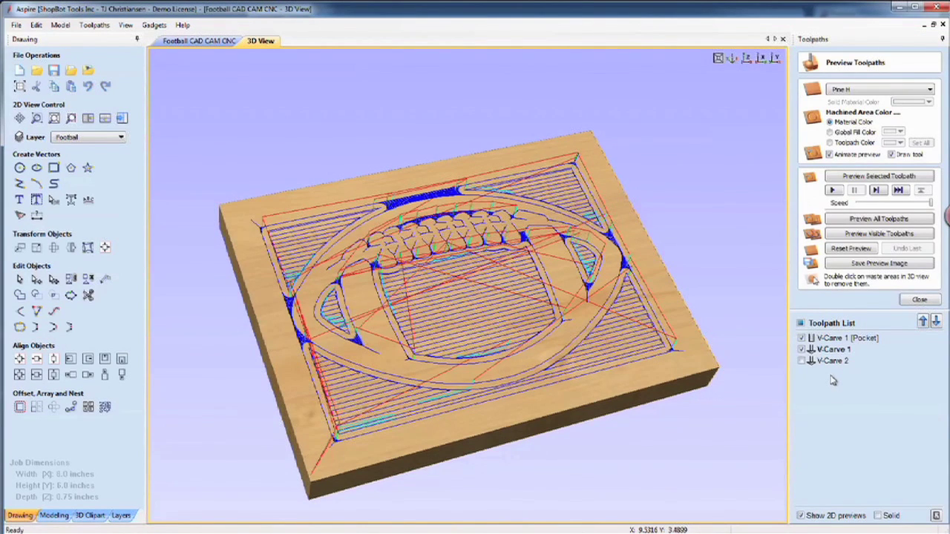
# Simulate the V-Carve 1 [Pocket] toolpath in the 3D view
pyautogui.click(802, 350)
pyautogui.click(822, 339)
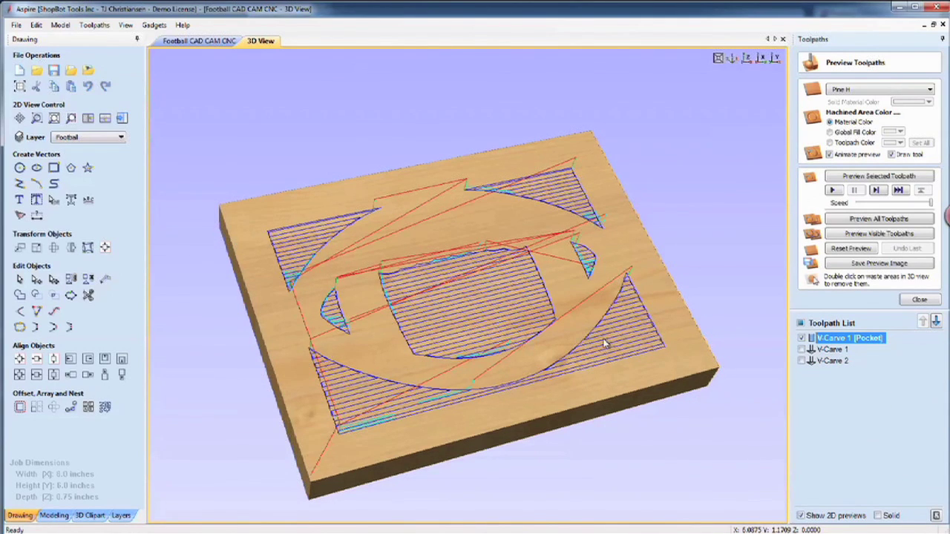
pyautogui.click(868, 178)
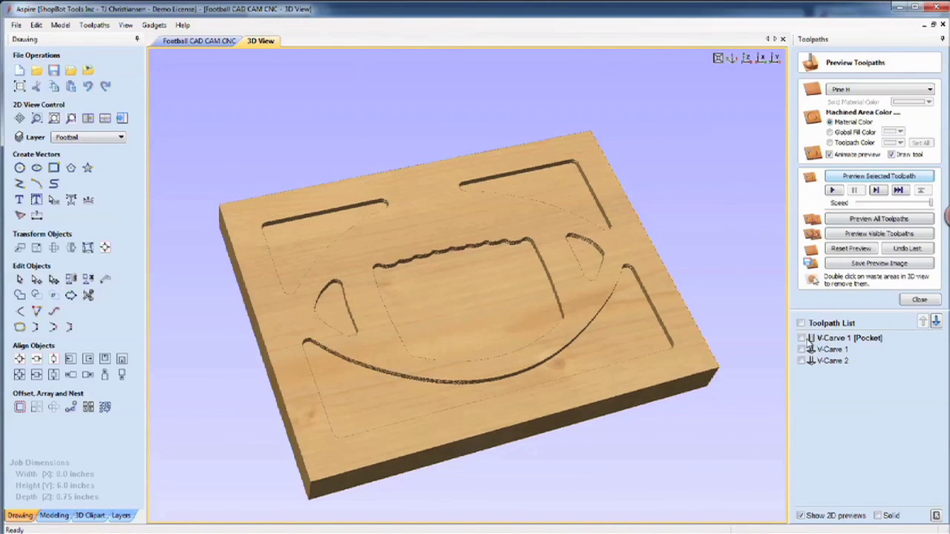
# Simulate the V-Carve 1 toolpath at a slower preview speed
pyautogui.click(801, 349)
pyautogui.click(833, 349)
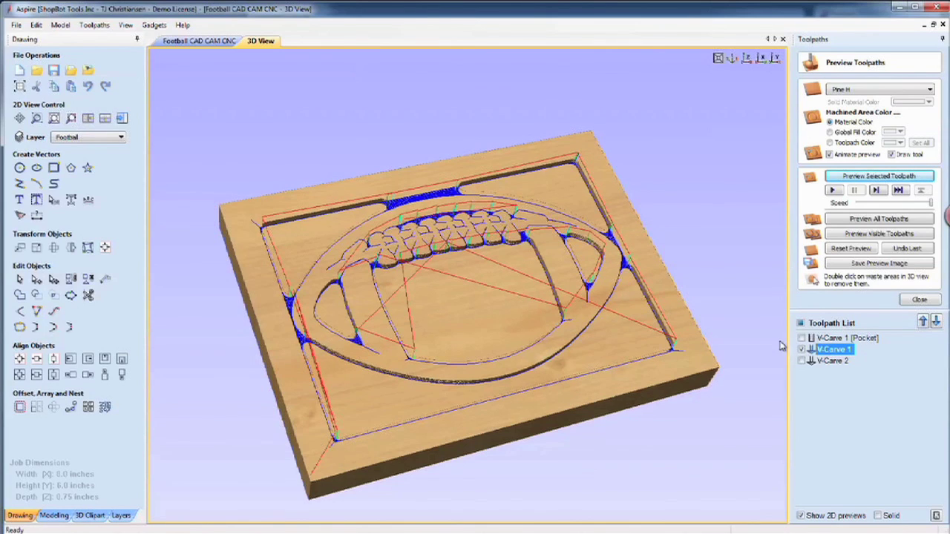
pyautogui.moveTo(824, 354)
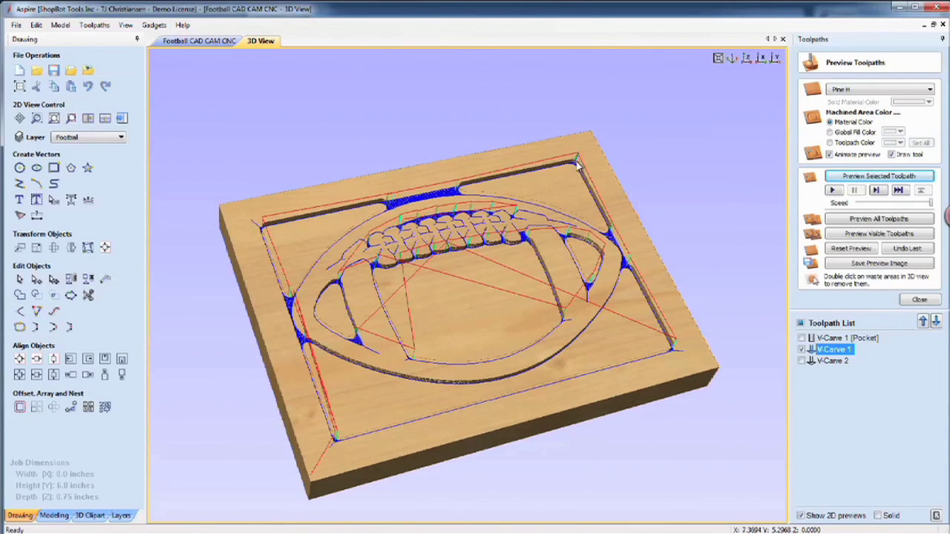
pyautogui.click(893, 201)
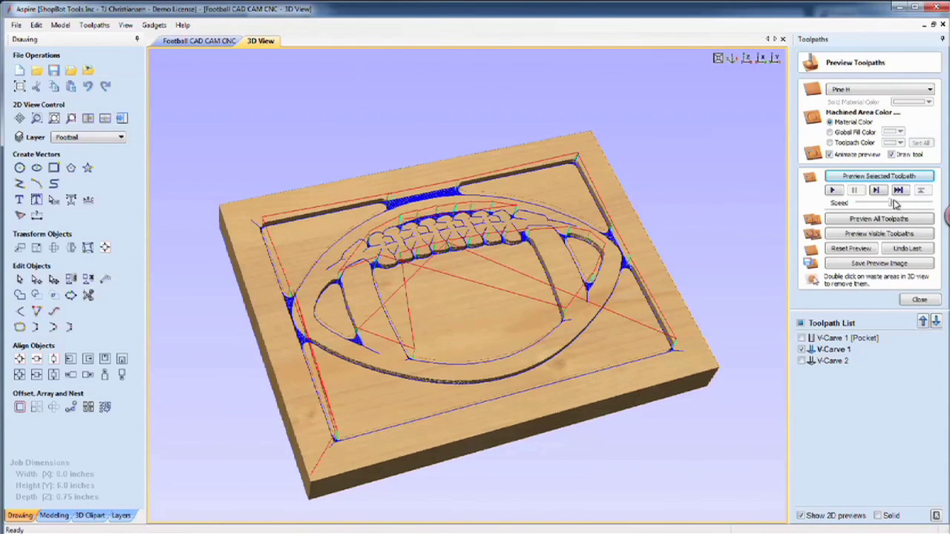
pyautogui.click(844, 348)
pyautogui.click(863, 177)
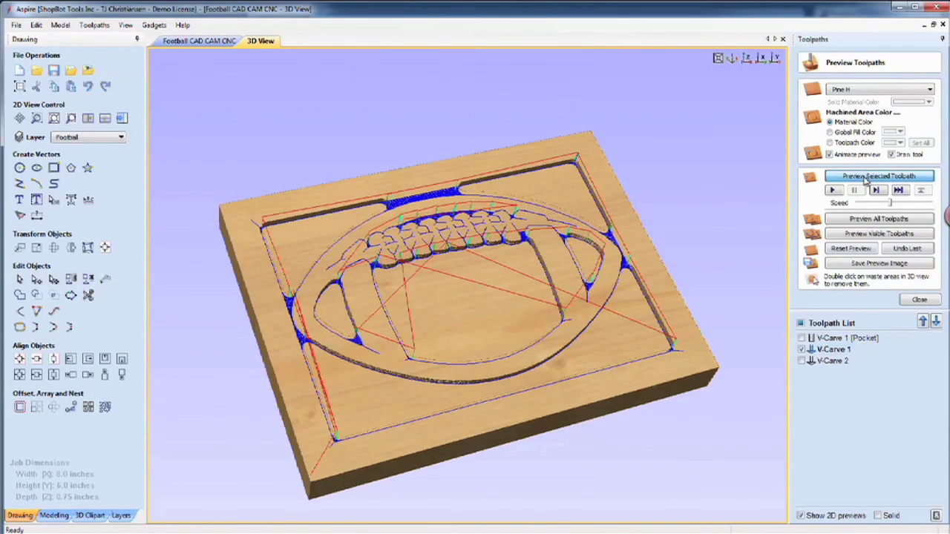
# Speed up the V-Carve 1 simulation until the football outline, seams and laces finish carving
pyautogui.click(912, 203)
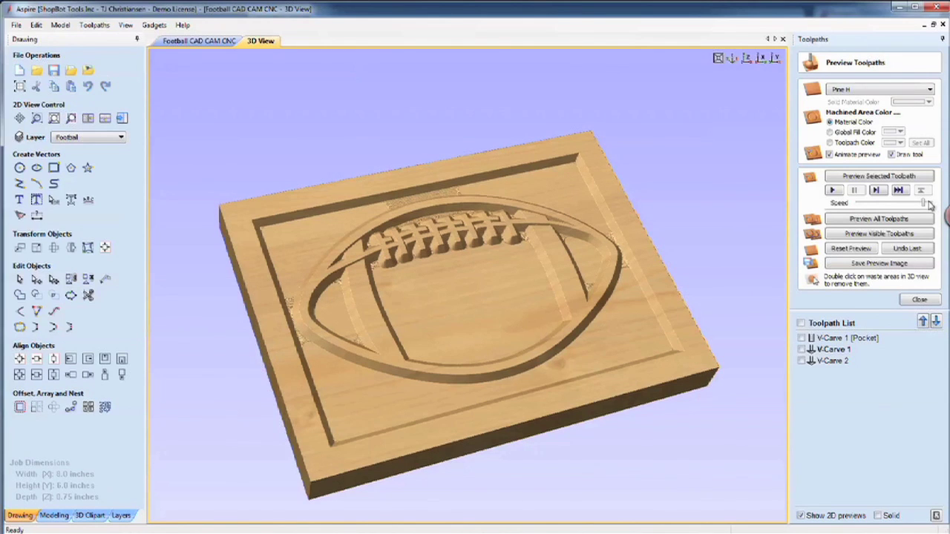
# Preview the machined toolpaths on the pine board in the 3D view
pyautogui.click(191, 41)
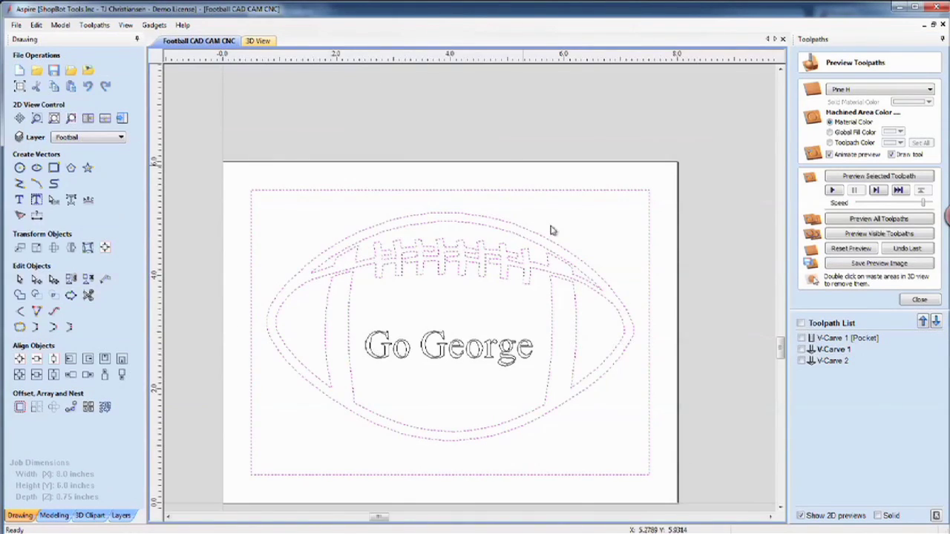
pyautogui.click(458, 360)
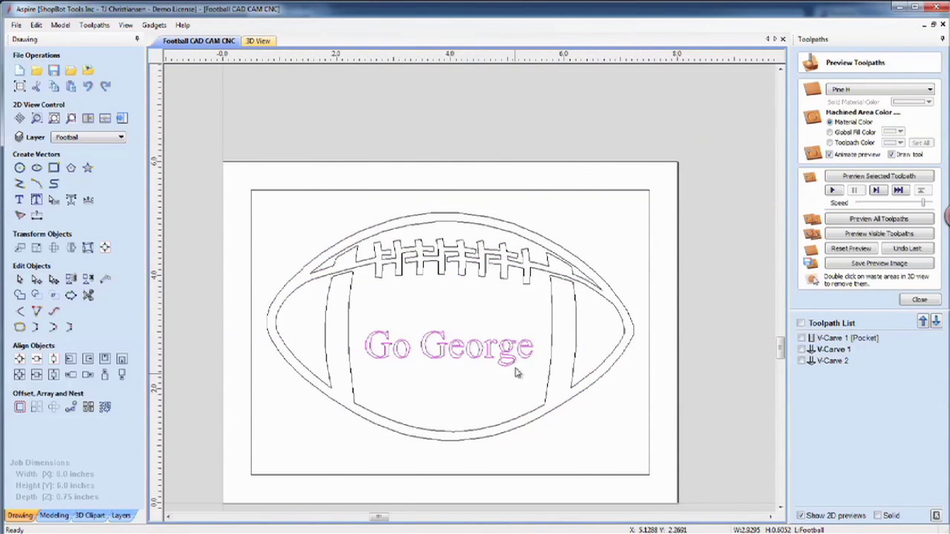
pyautogui.doubleClick(831, 360)
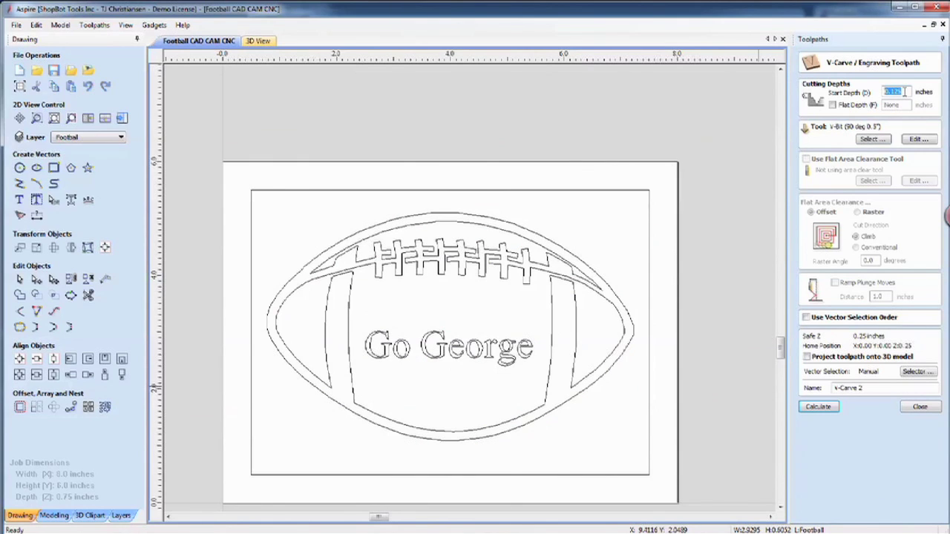
pyautogui.click(260, 41)
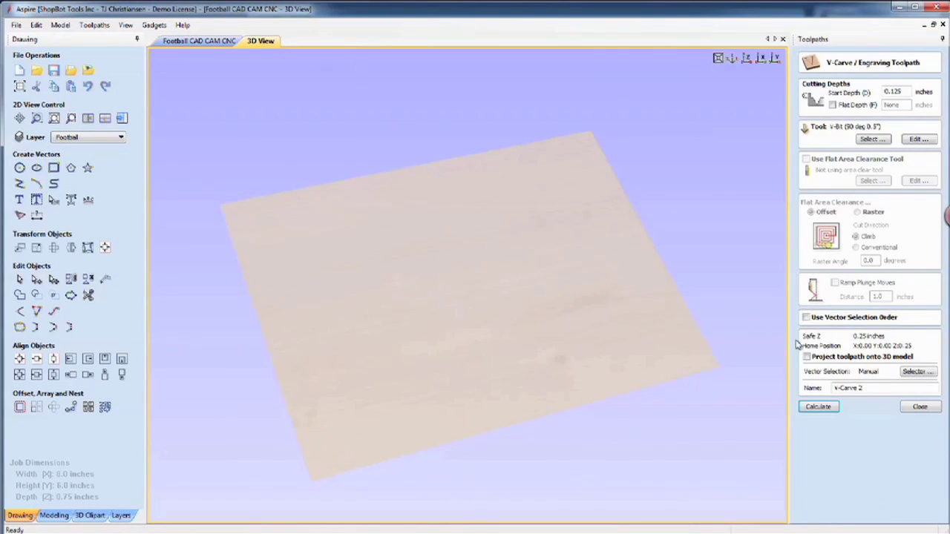
pyautogui.click(920, 406)
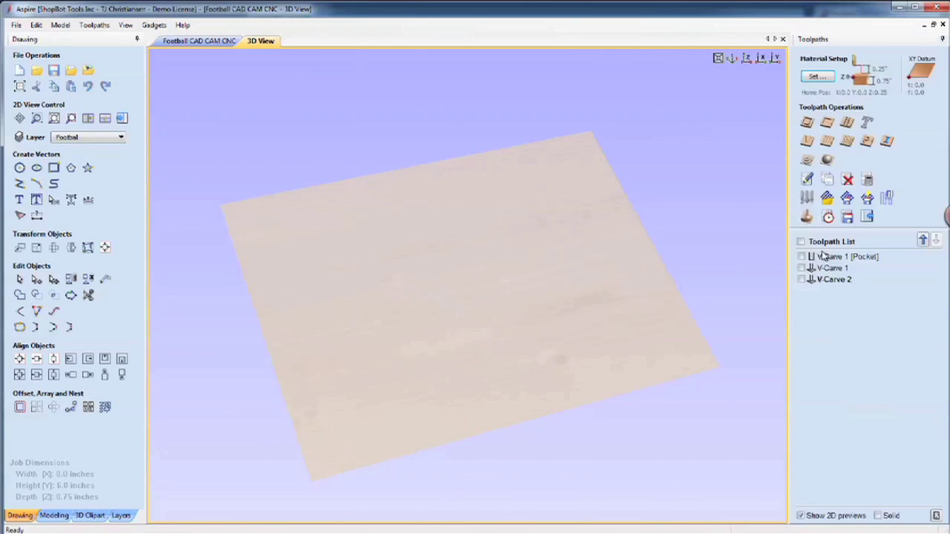
pyautogui.click(808, 215)
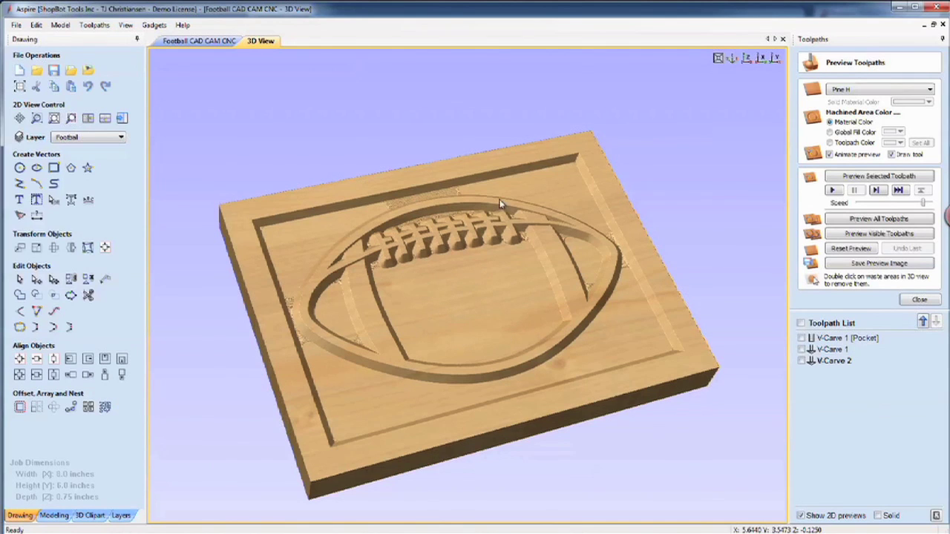
# Set V-Carve 2 to the Go George text vectors with the 90° 0.5" V-bit
pyautogui.doubleClick(834, 362)
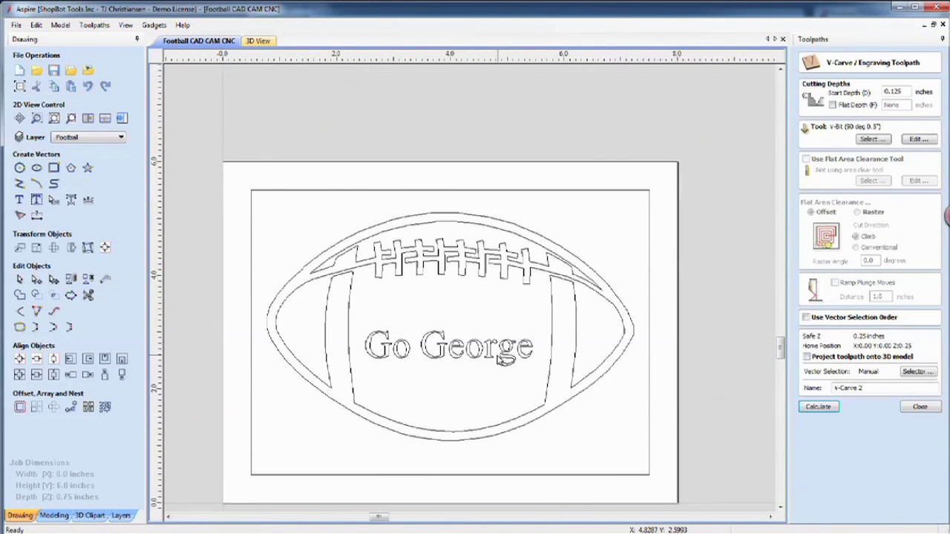
pyautogui.click(486, 358)
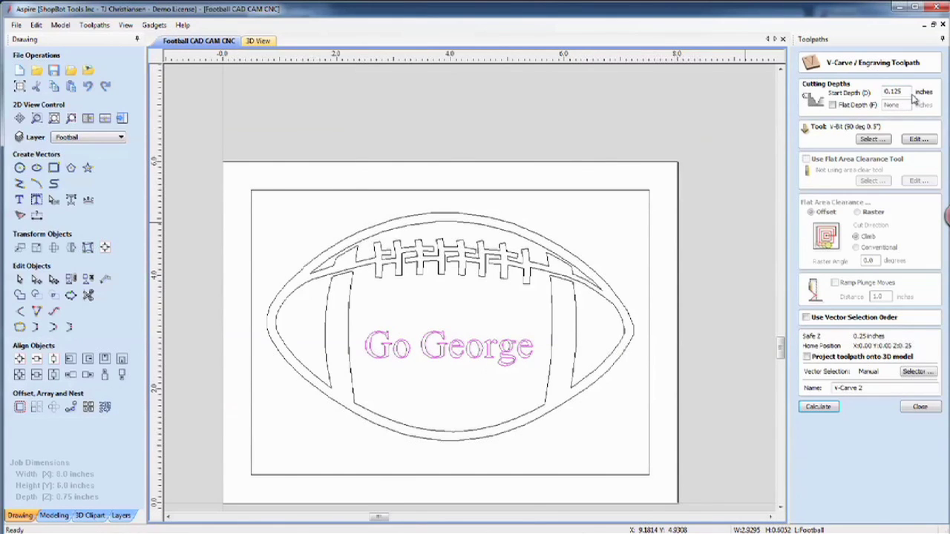
pyautogui.click(869, 140)
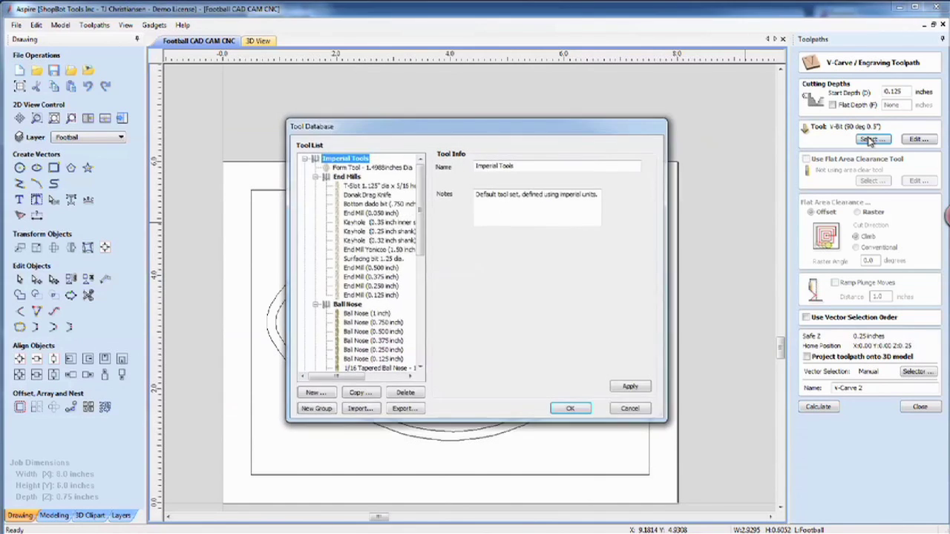
pyautogui.scroll(-1, 413, 315)
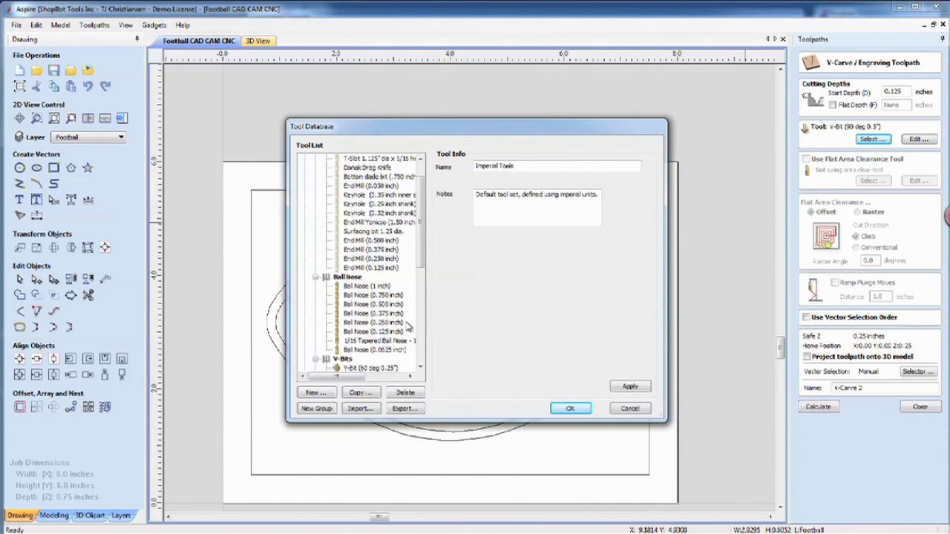
pyautogui.scroll(-1, 407, 327)
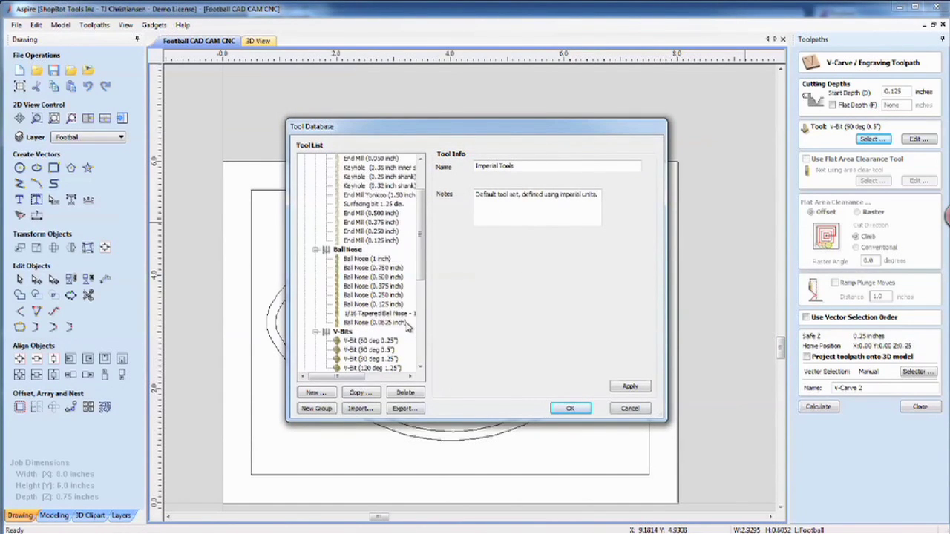
pyautogui.click(370, 350)
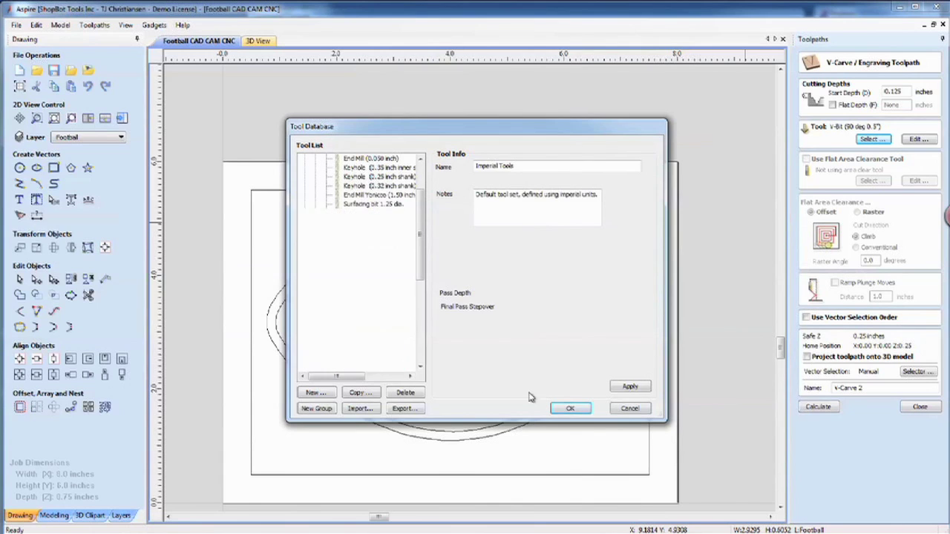
pyautogui.click(571, 408)
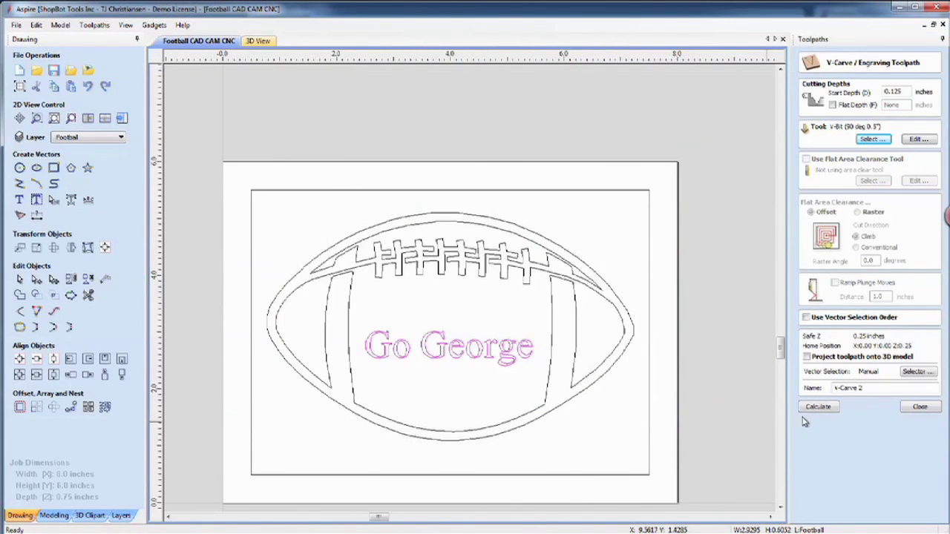
# Calculate V-Carve 2 and simulate 'Go George' engraving across the football
pyautogui.click(819, 407)
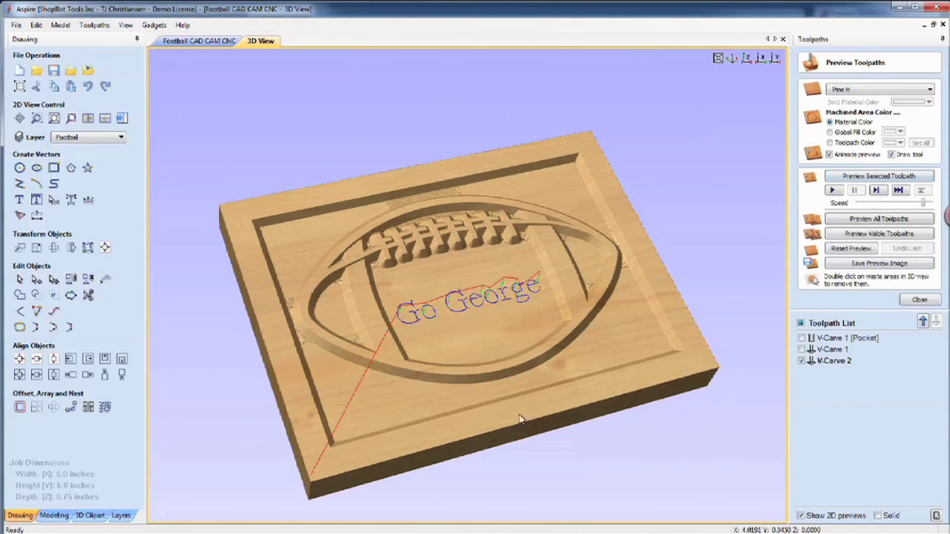
pyautogui.moveTo(520, 419); pyautogui.dragTo(461, 250)
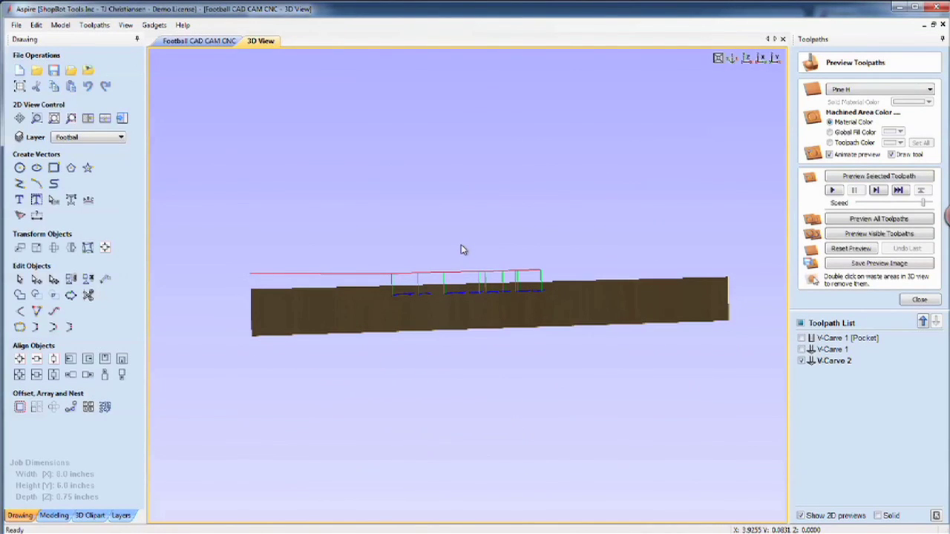
pyautogui.scroll(5, 477, 292)
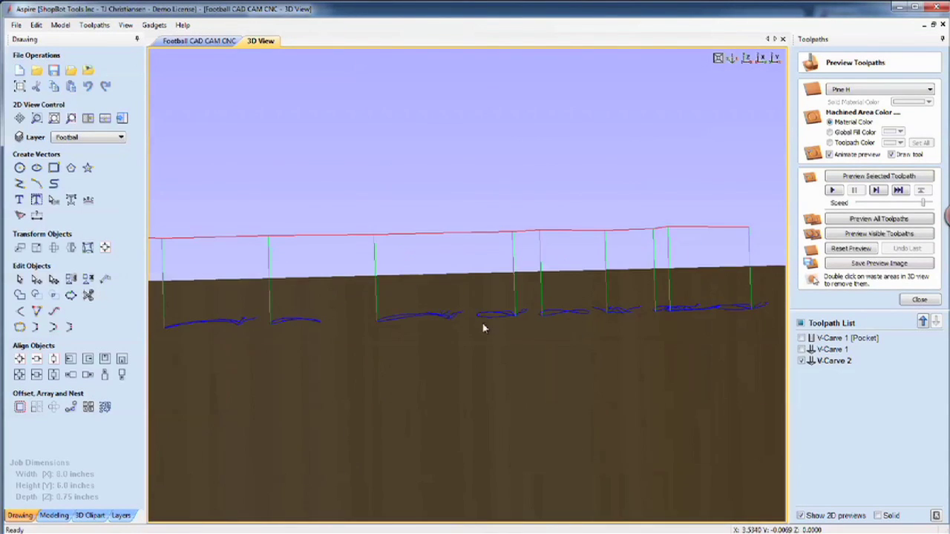
pyautogui.moveTo(479, 296); pyautogui.dragTo(527, 450)
pyautogui.scroll(-3, 527, 450)
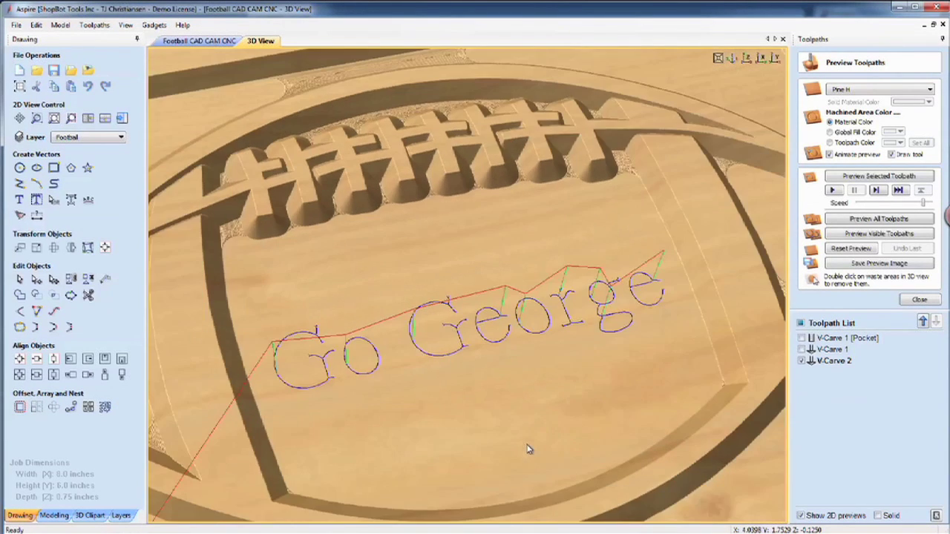
pyautogui.click(875, 177)
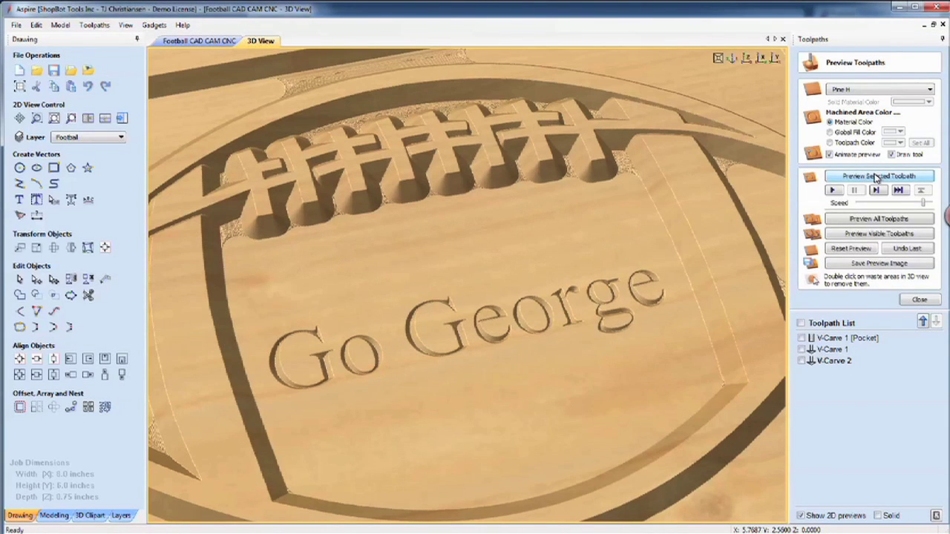
# Save only the V-Carve 1 [Pocket] toolpath as part file '01 football V-Carve 1 [Pocket]'
pyautogui.click(919, 300)
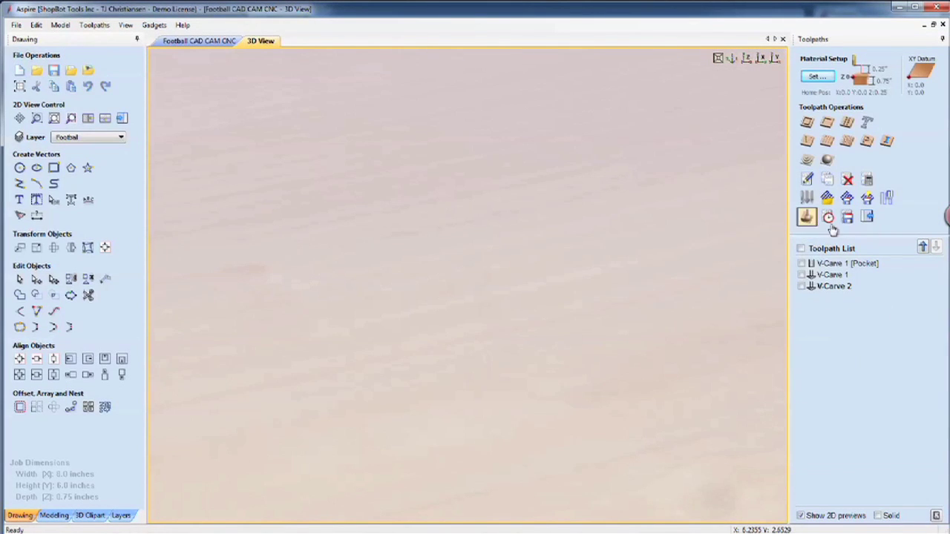
pyautogui.click(802, 264)
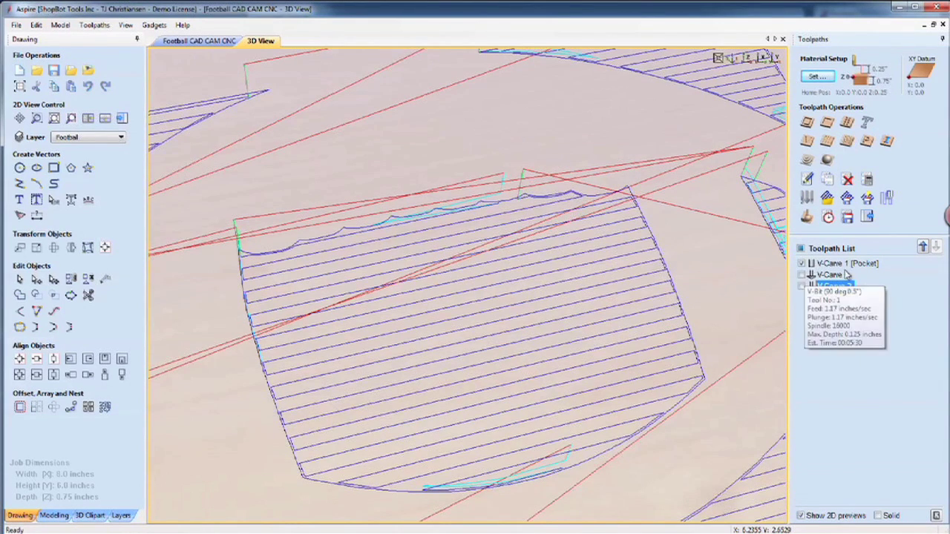
pyautogui.click(842, 266)
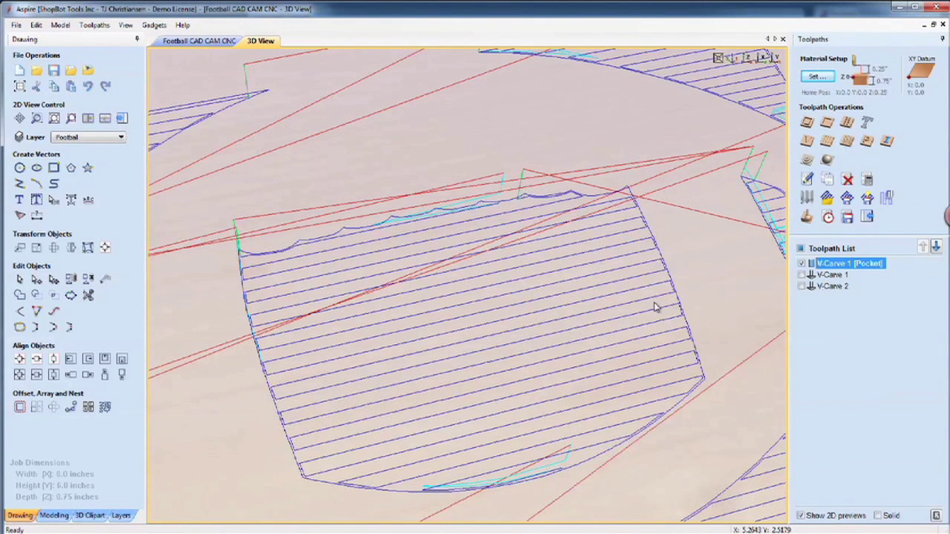
pyautogui.click(731, 59)
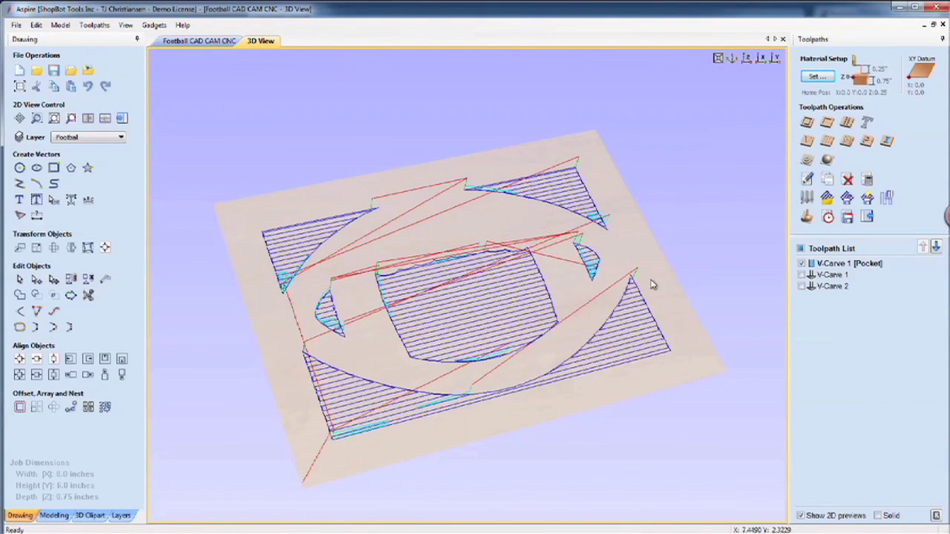
pyautogui.click(846, 216)
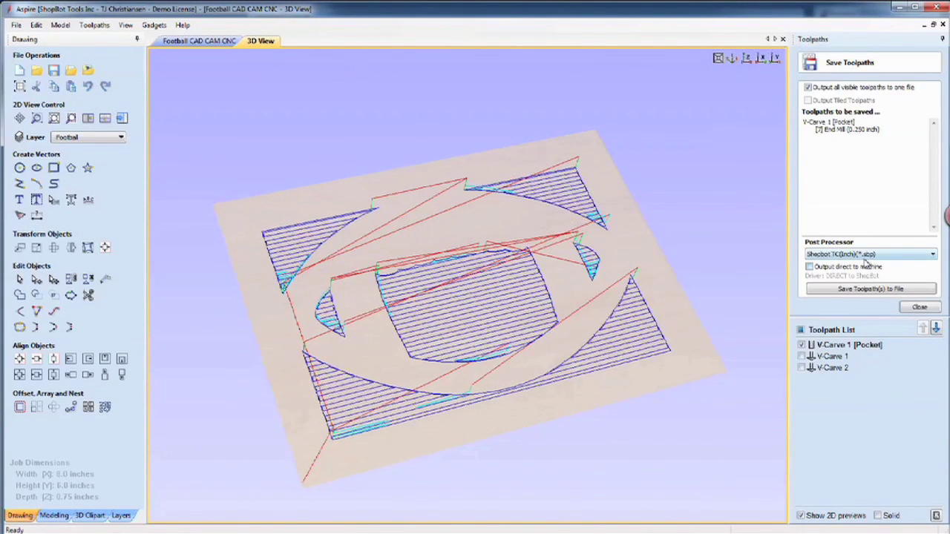
pyautogui.click(872, 290)
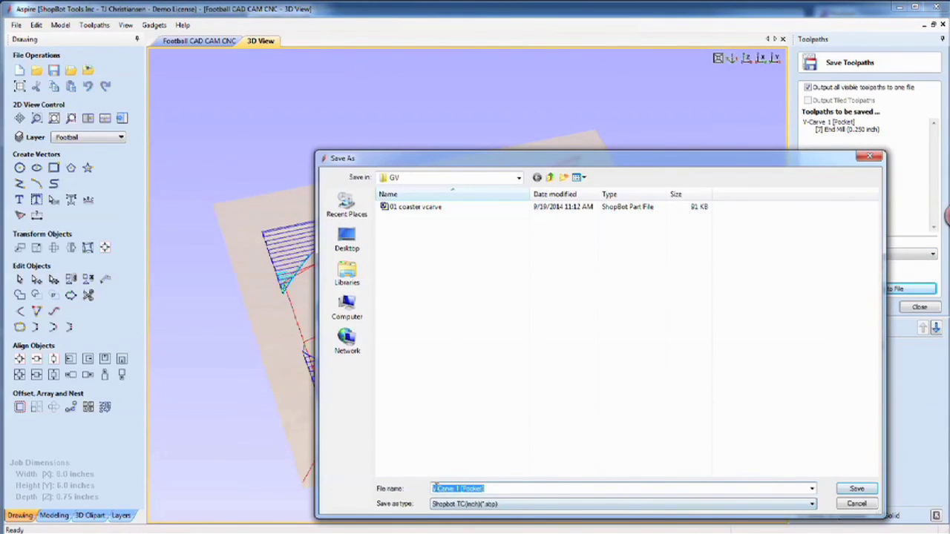
pyautogui.press('Home')
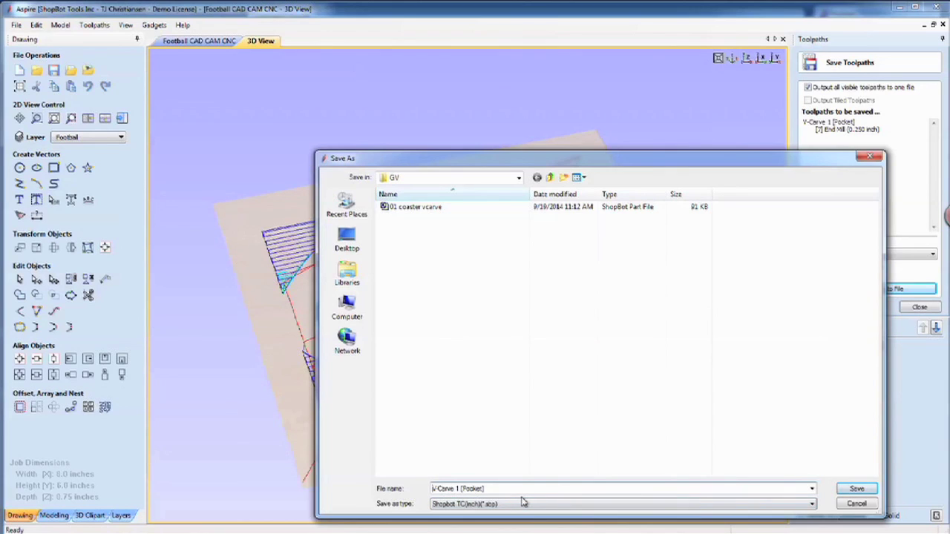
pyautogui.write('01 football')
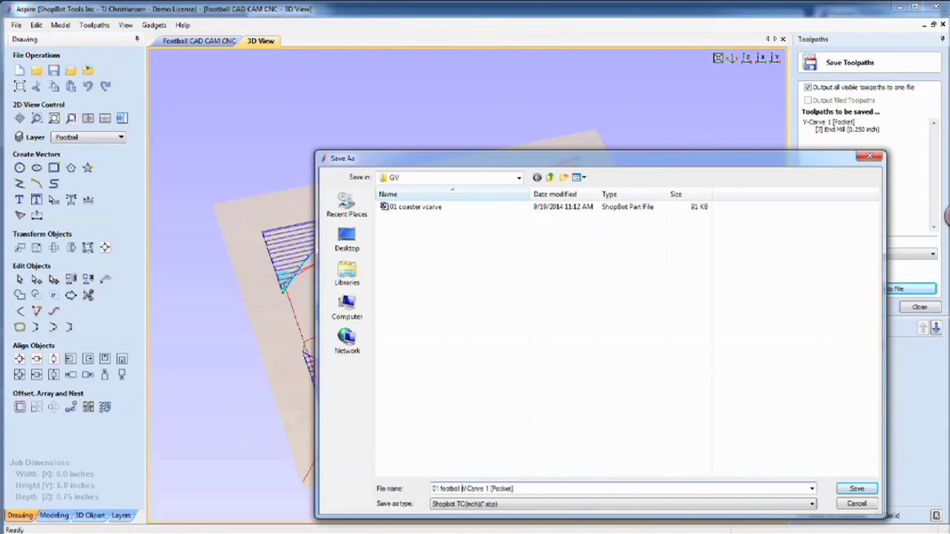
pyautogui.click(861, 491)
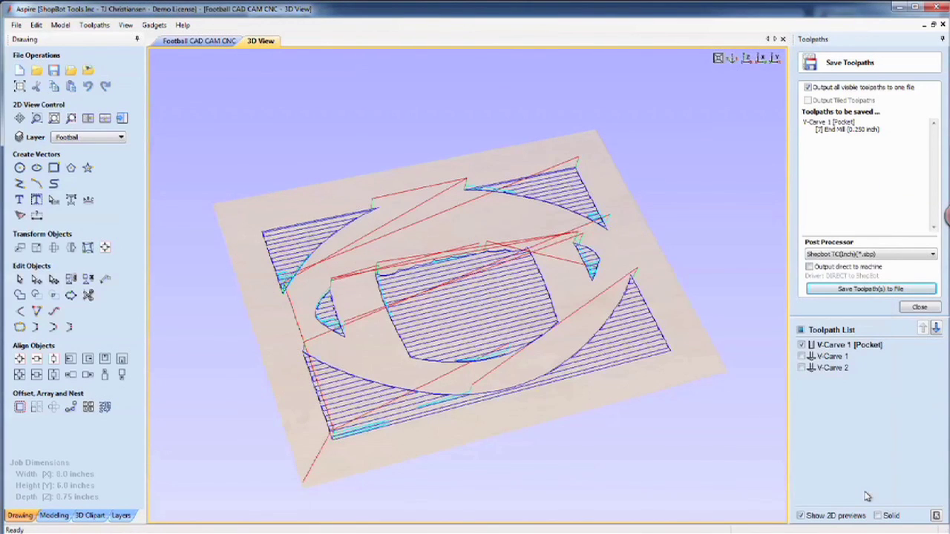
# Select V-Carve 1 and V-Carve 2 instead of the pocket and save them to one file
pyautogui.click(804, 356)
pyautogui.click(801, 345)
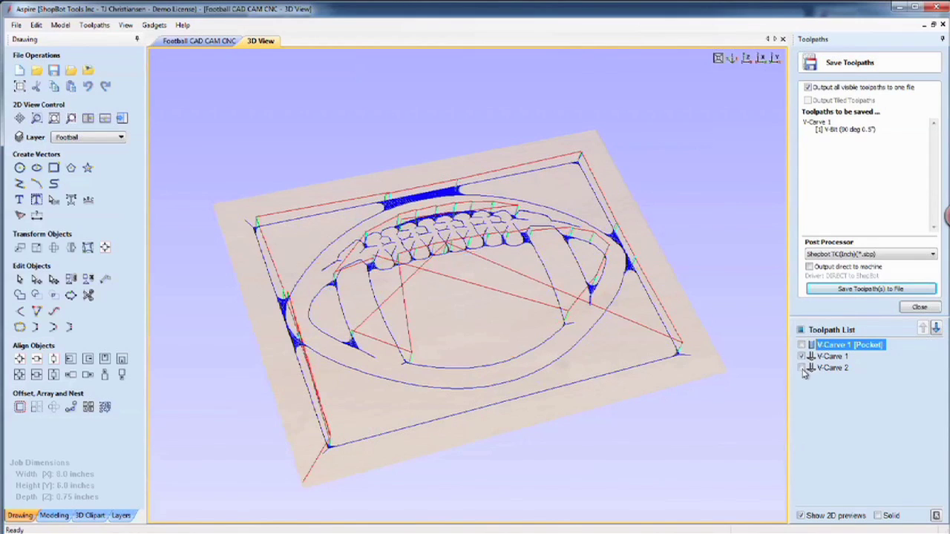
pyautogui.click(801, 368)
pyautogui.click(834, 368)
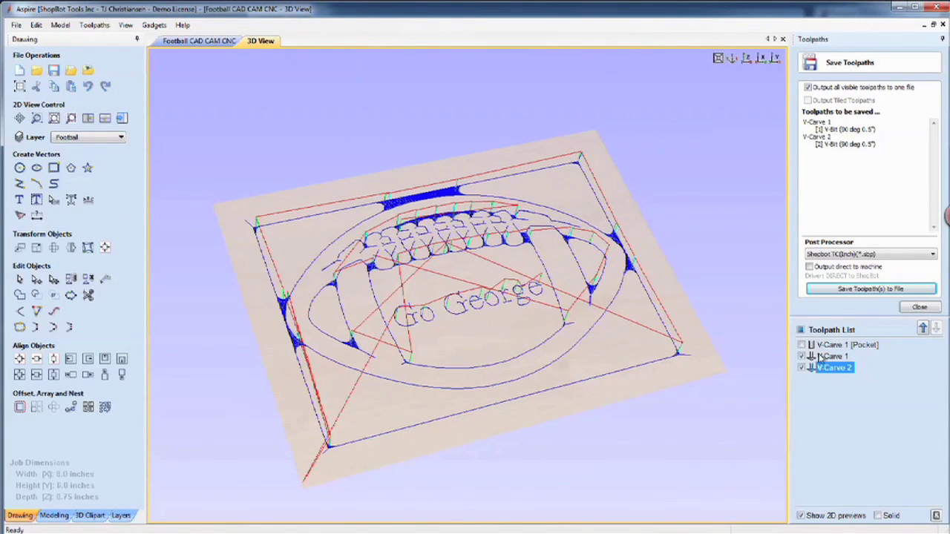
pyautogui.click(873, 289)
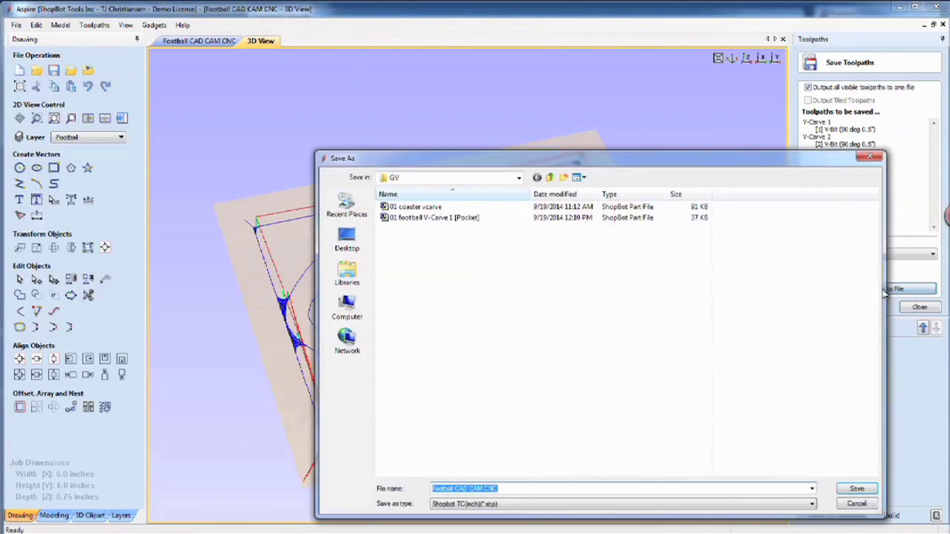
pyautogui.click(433, 489)
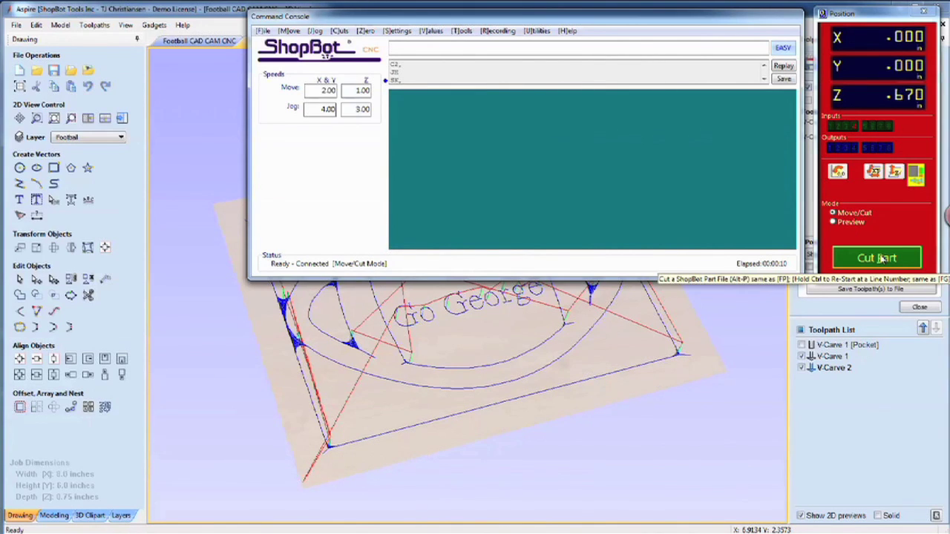
# Back out of loading the pocket part file and switch ShopBot to Preview mode
pyautogui.click(880, 257)
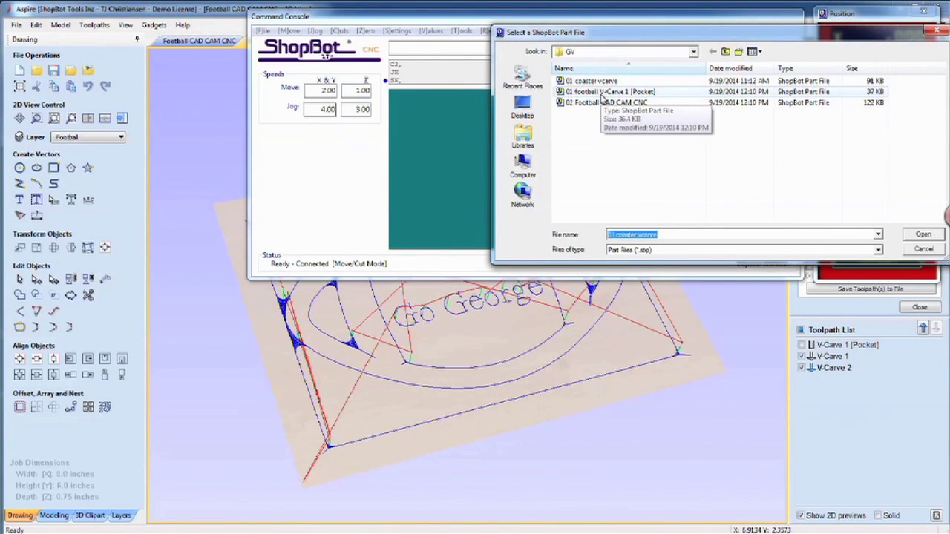
pyautogui.click(604, 92)
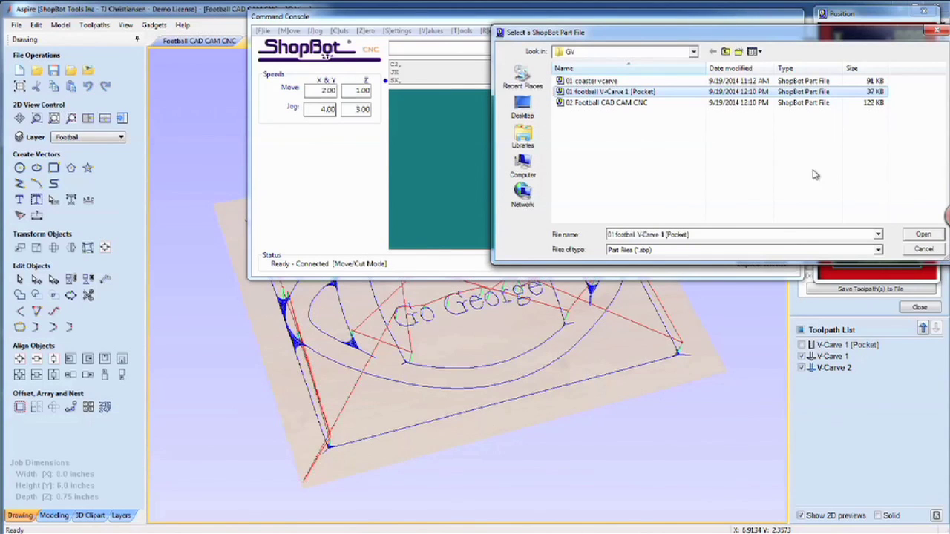
pyautogui.click(926, 251)
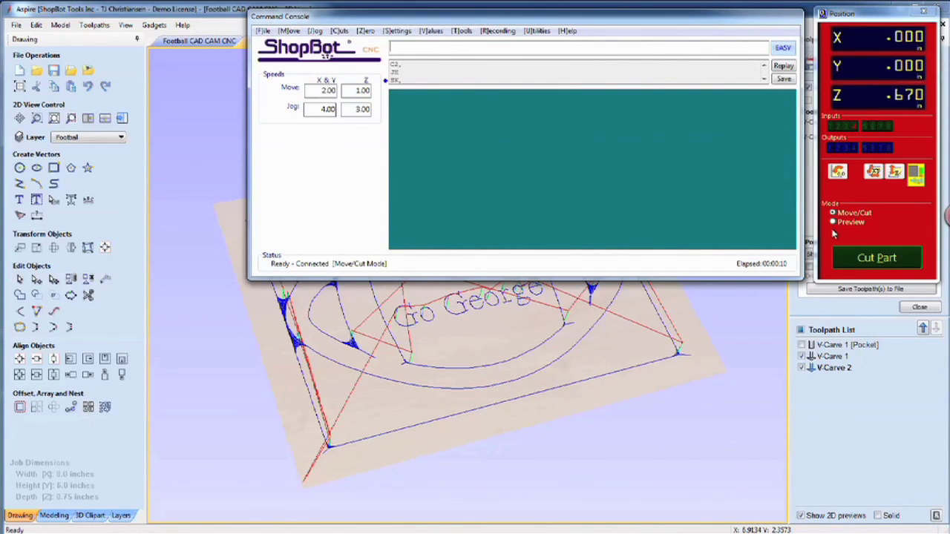
pyautogui.click(835, 222)
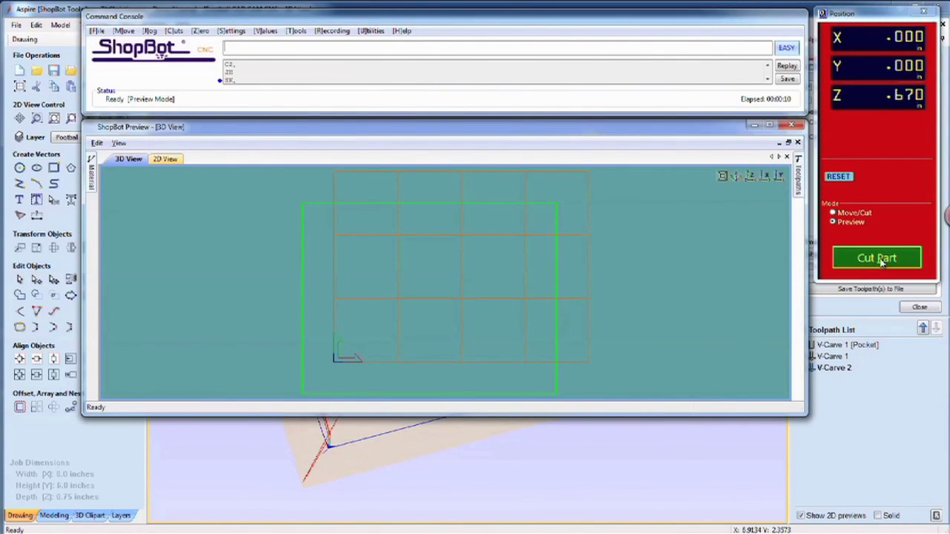
# Preview '01 football V-Carve 1 [Pocket]' in 3D, then close the preview window
pyautogui.click(882, 261)
pyautogui.click(652, 91)
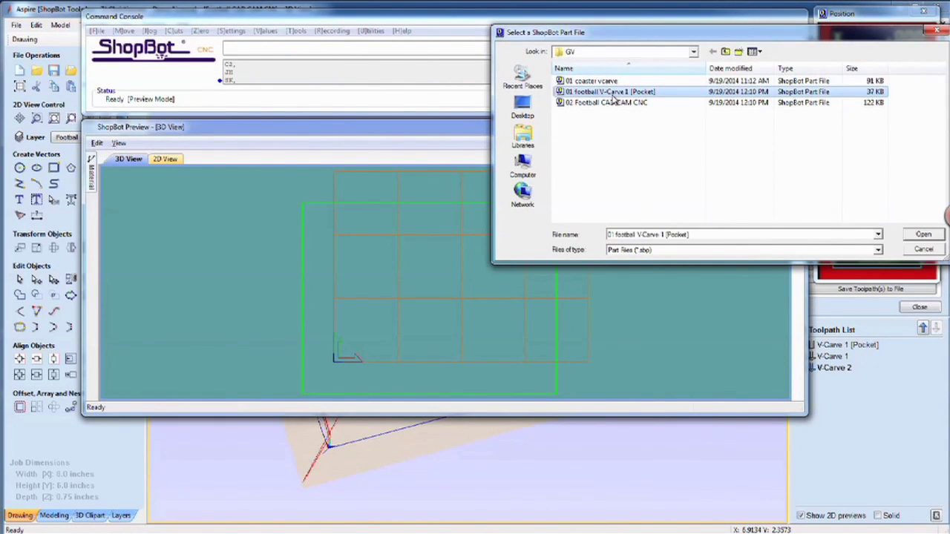
pyautogui.click(925, 236)
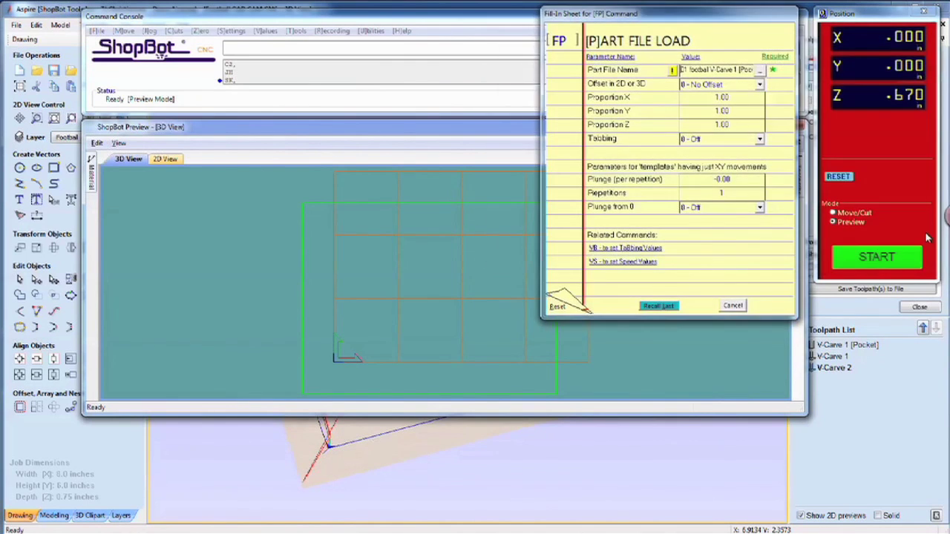
pyautogui.click(885, 260)
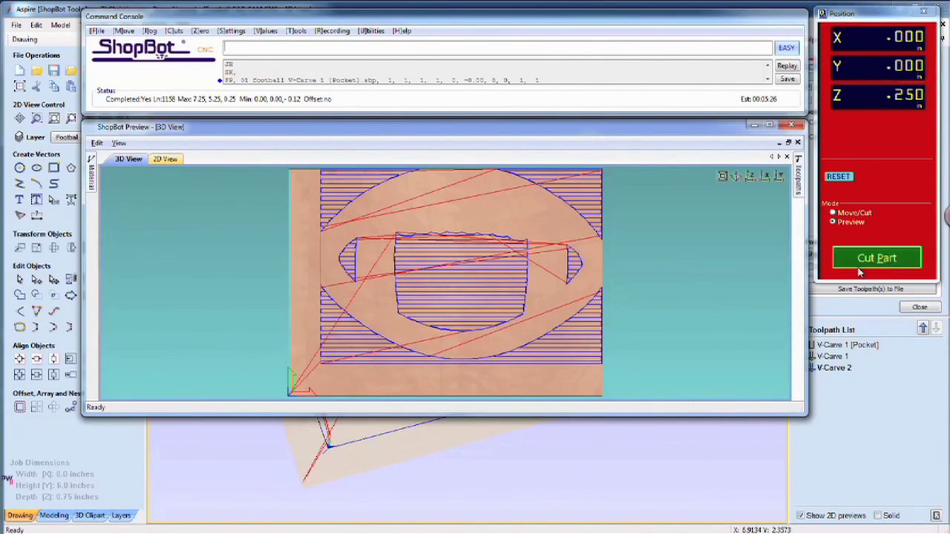
pyautogui.moveTo(549, 334)
pyautogui.mouseDown()
pyautogui.moveTo(542, 299)
pyautogui.moveTo(515, 297)
pyautogui.mouseUp()
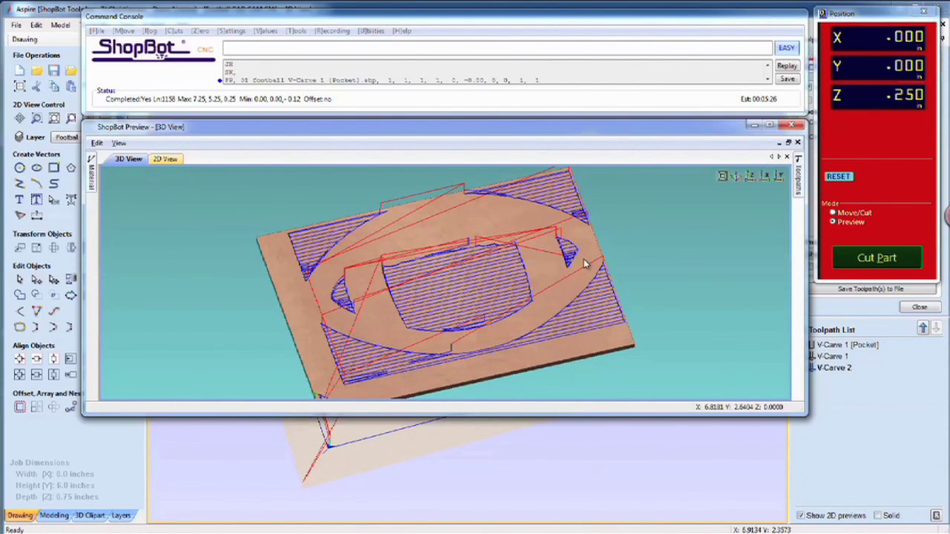
pyautogui.click(792, 125)
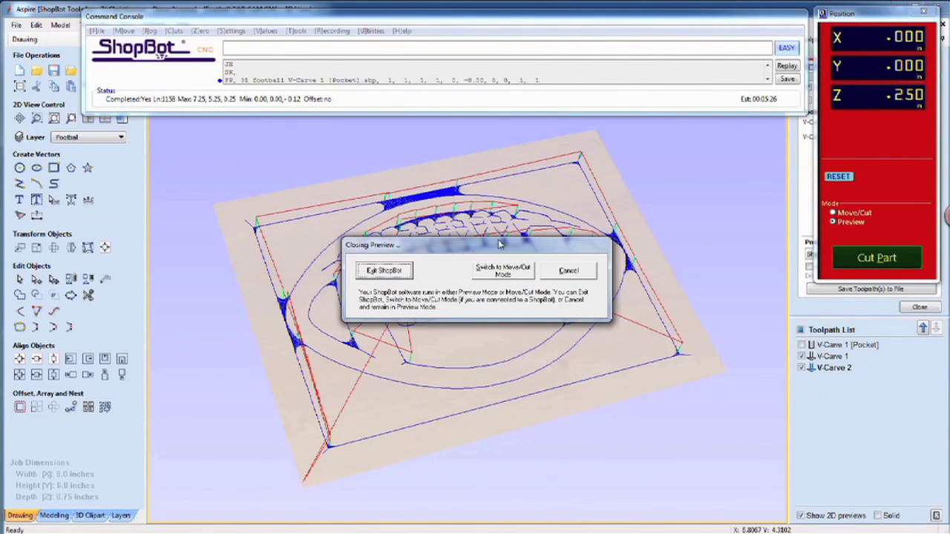
# Switch to Move/Cut mode and start cutting the '01 football V-Carve 1 [Pocket]' file
pyautogui.click(512, 270)
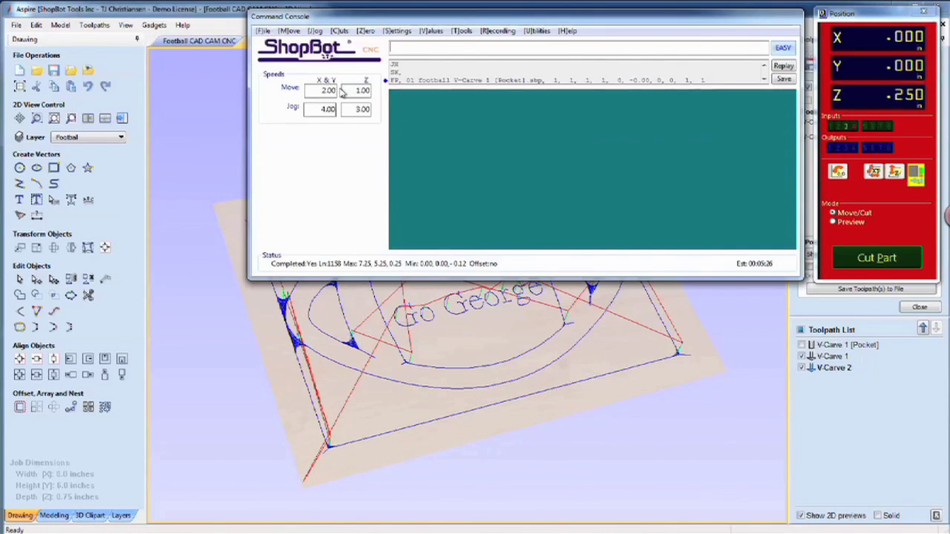
pyautogui.click(469, 81)
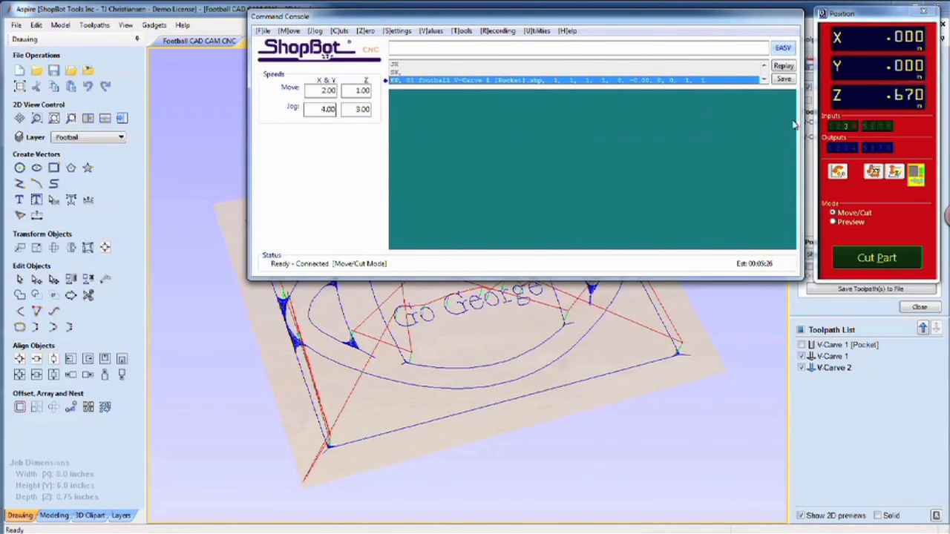
pyautogui.click(877, 258)
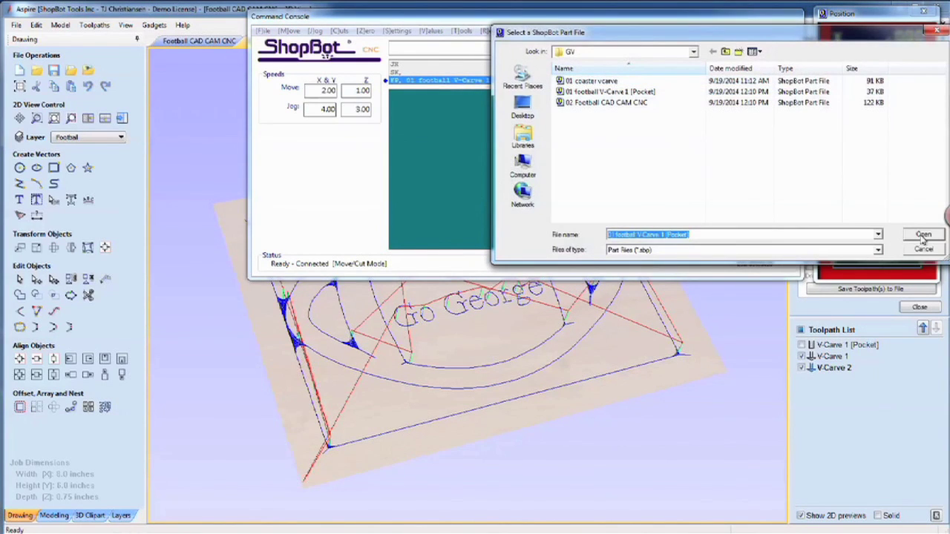
pyautogui.click(923, 235)
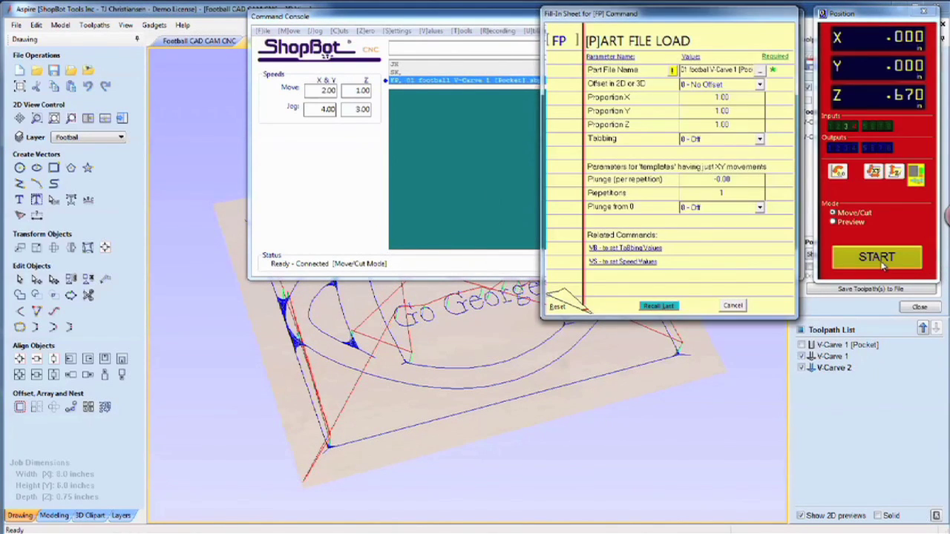
pyautogui.click(880, 259)
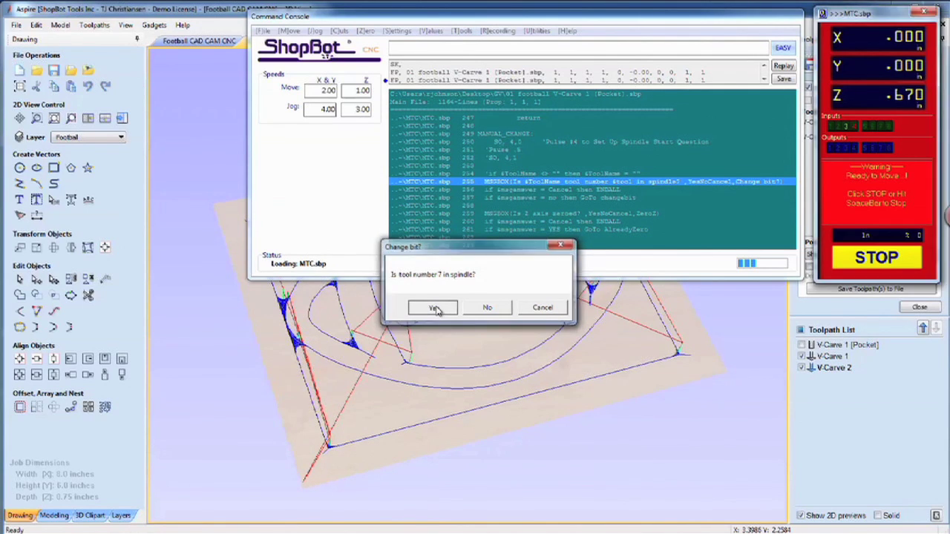
# Confirm tool number 7 is in the spindle and the Z axis is zeroed
pyautogui.click(434, 308)
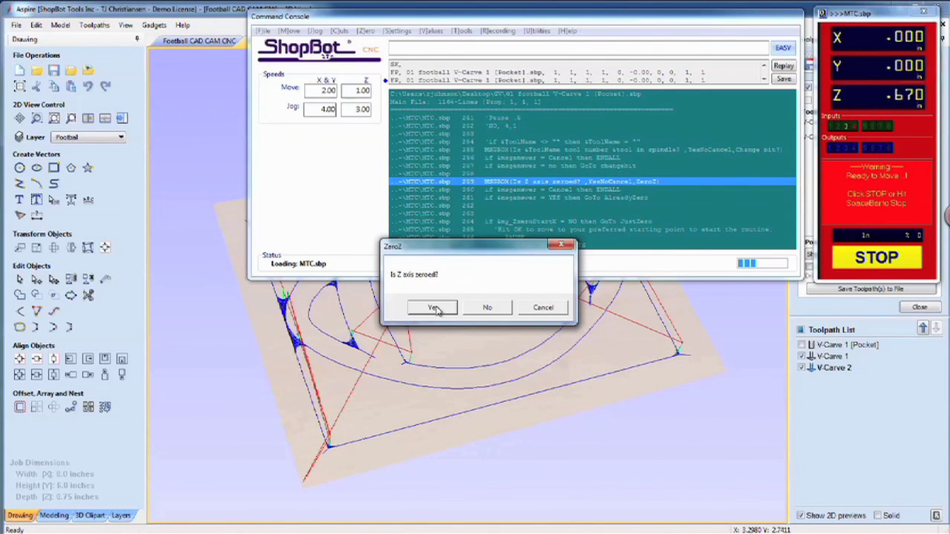
pyautogui.click(434, 308)
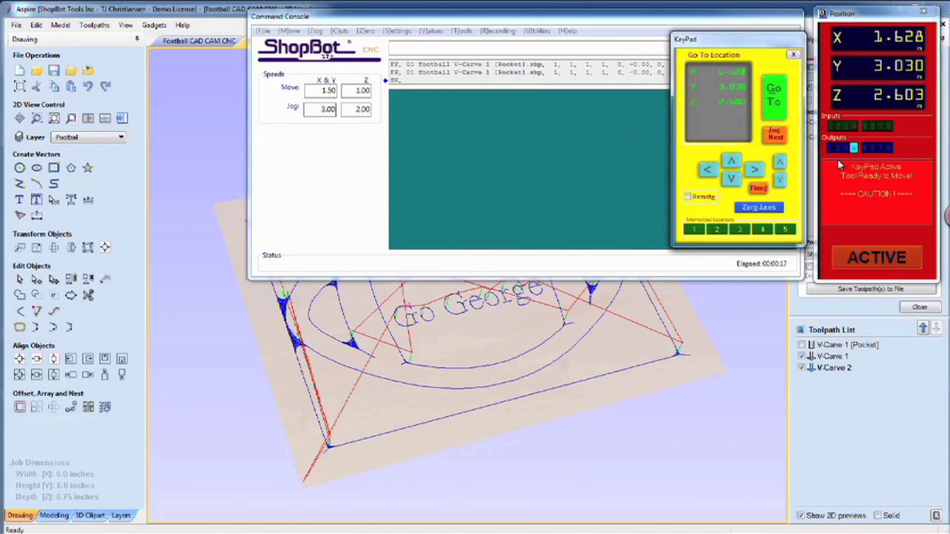
# Close the KeyPad and run the Z-zero routine, bringing Z to 3.858
pyautogui.press('Escape')
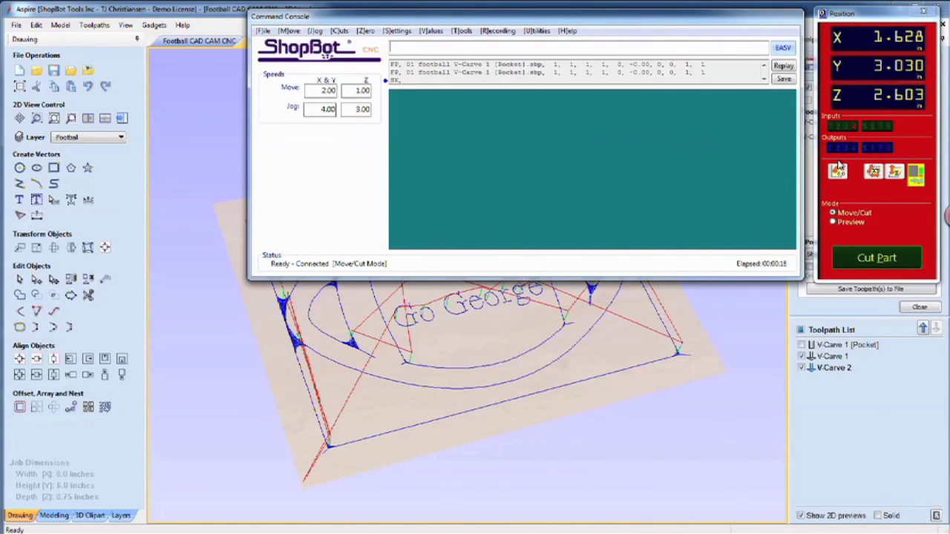
pyautogui.click(895, 173)
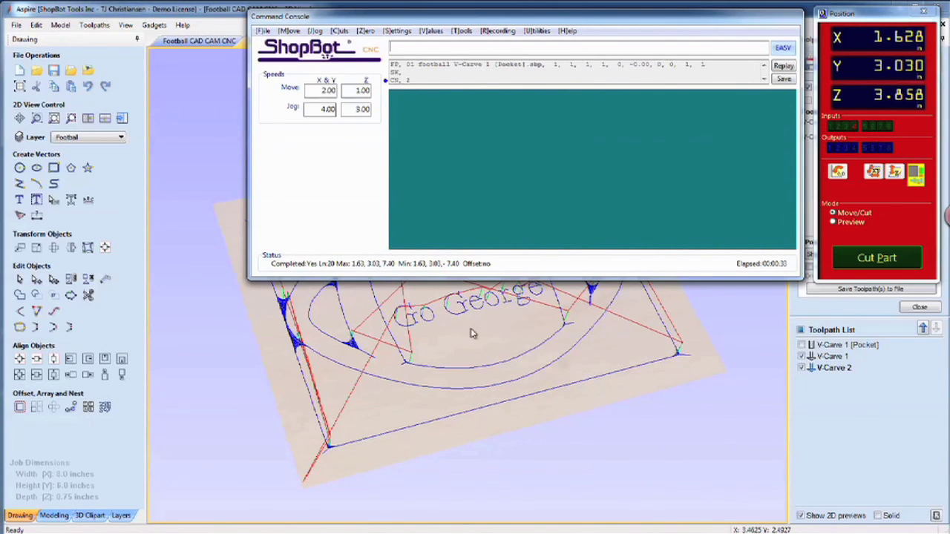
pyautogui.click(894, 261)
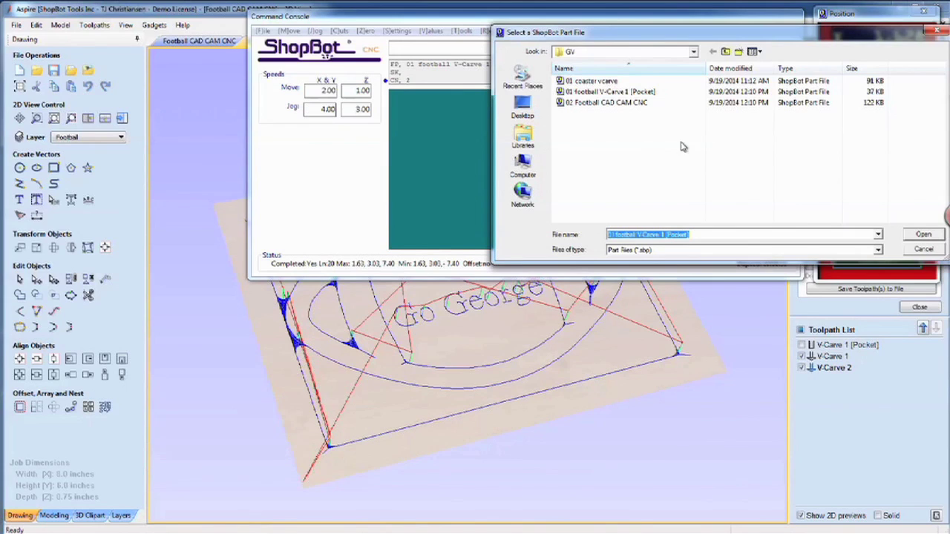
pyautogui.click(590, 104)
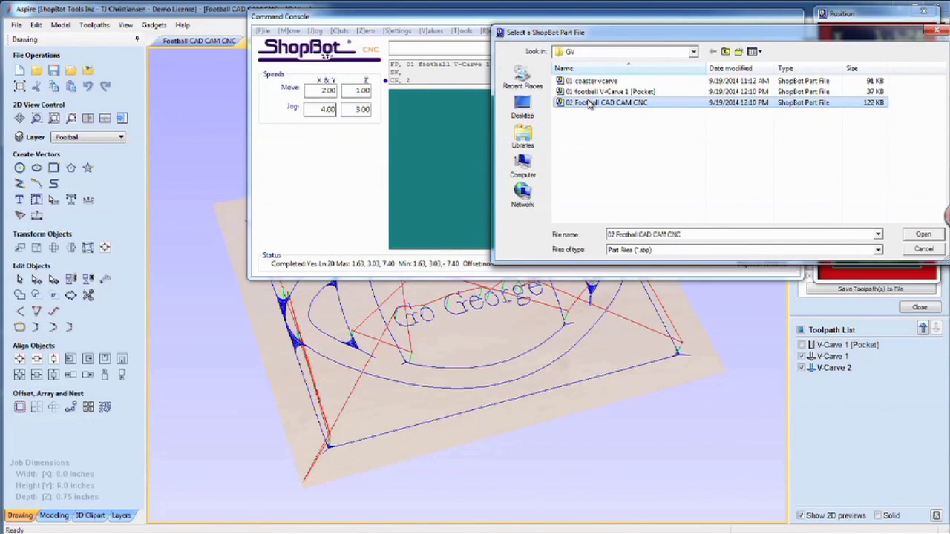
pyautogui.click(923, 250)
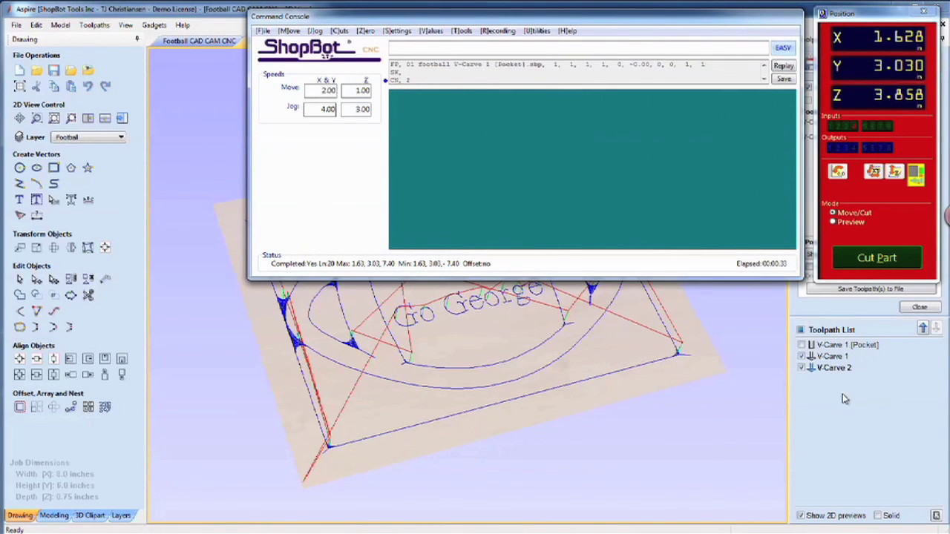
# Save V-Carve 1 and V-Carve 2 over the existing 02 Football CAD CAM CNC part file
pyautogui.click(881, 438)
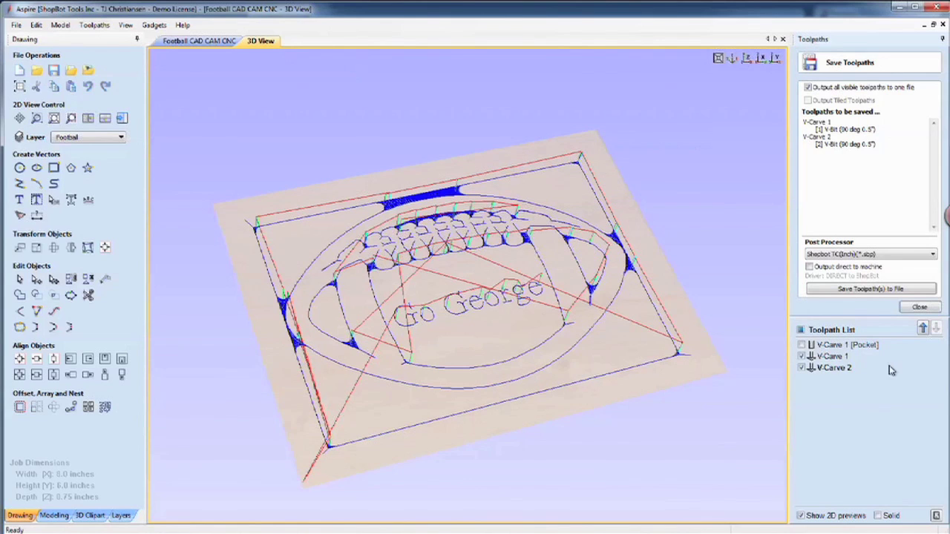
pyautogui.click(874, 289)
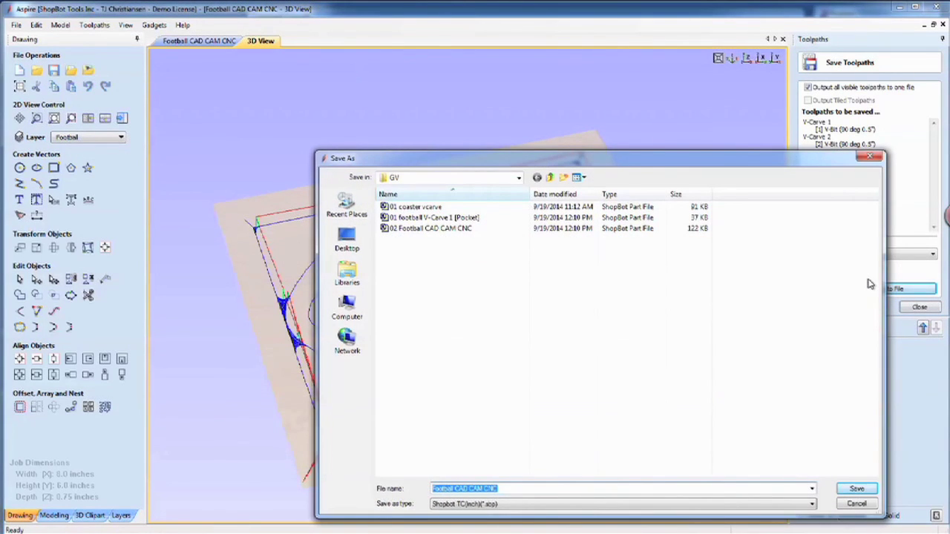
pyautogui.click(464, 228)
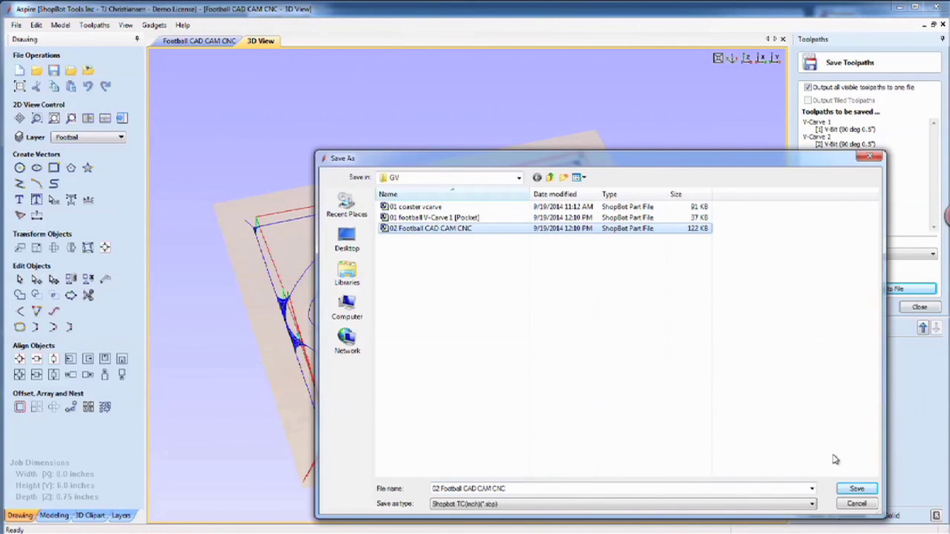
pyautogui.click(855, 489)
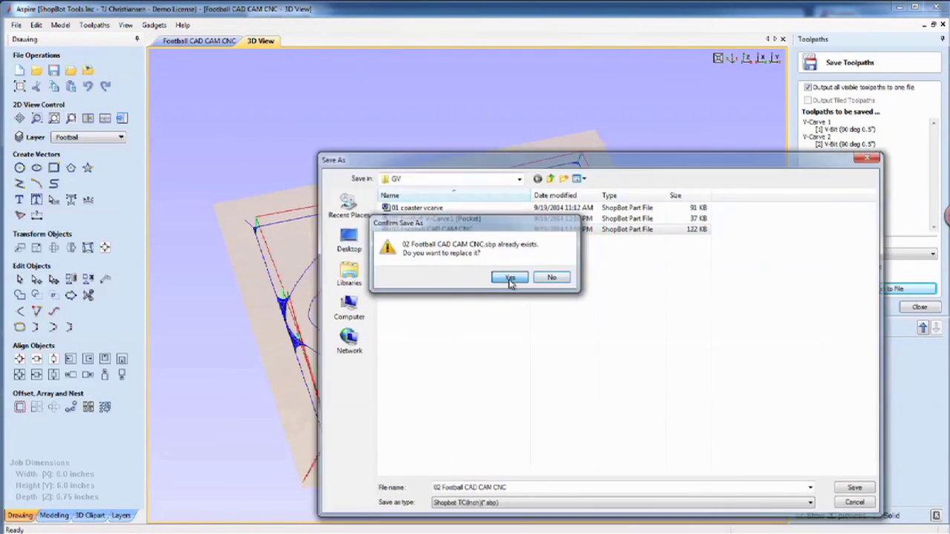
pyautogui.click(509, 276)
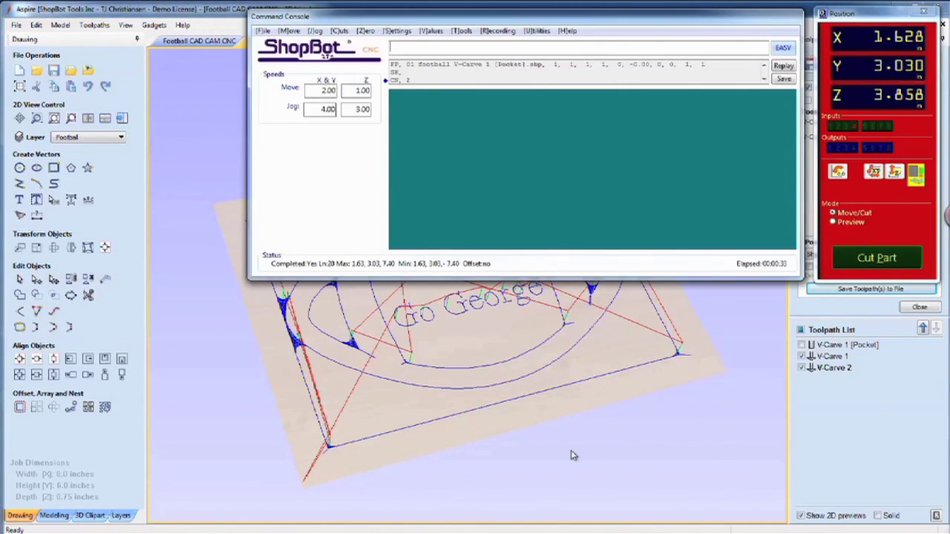
# Load the updated 02 Football CAD CAM CNC file into the Cut Part load sheet
pyautogui.click(875, 264)
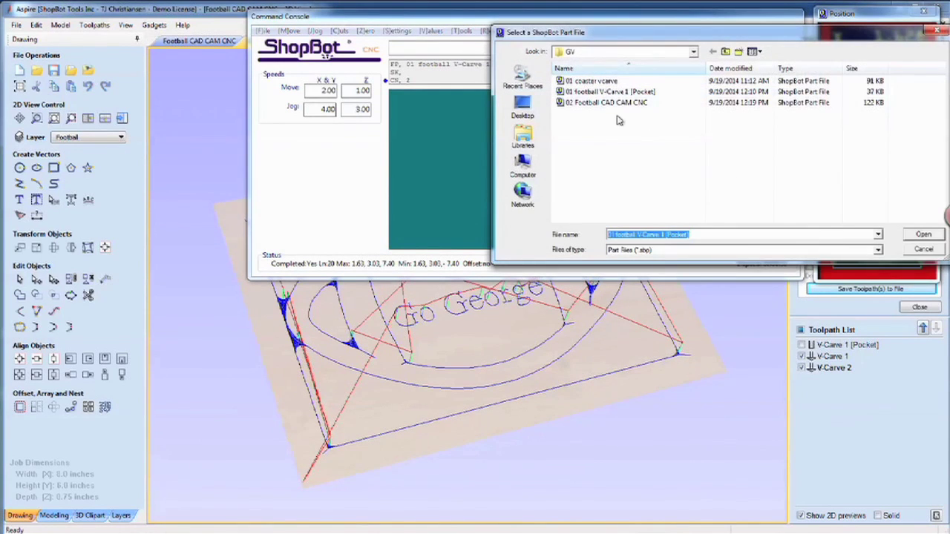
pyautogui.click(607, 104)
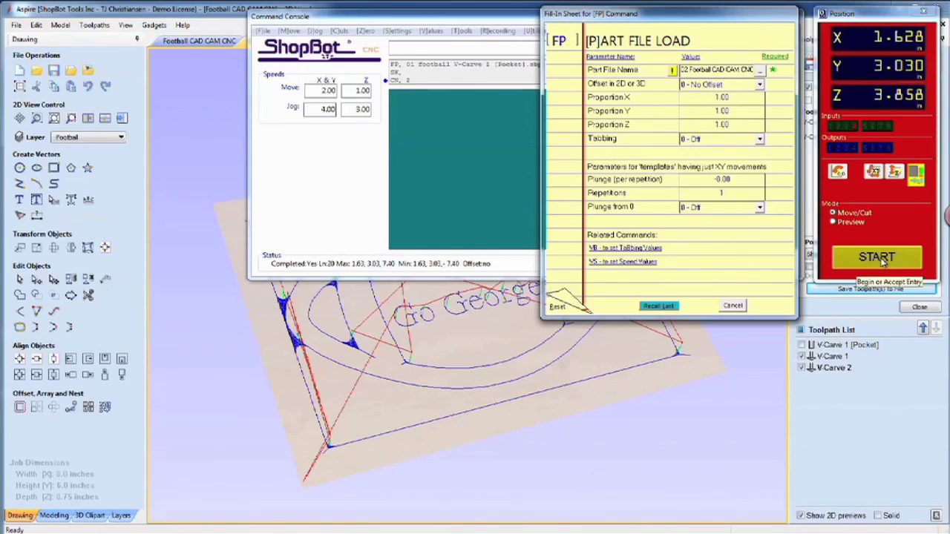
# Start cutting 02 Football CAD CAM CNC, confirming tool 1 is loaded and Z is zeroed
pyautogui.click(877, 258)
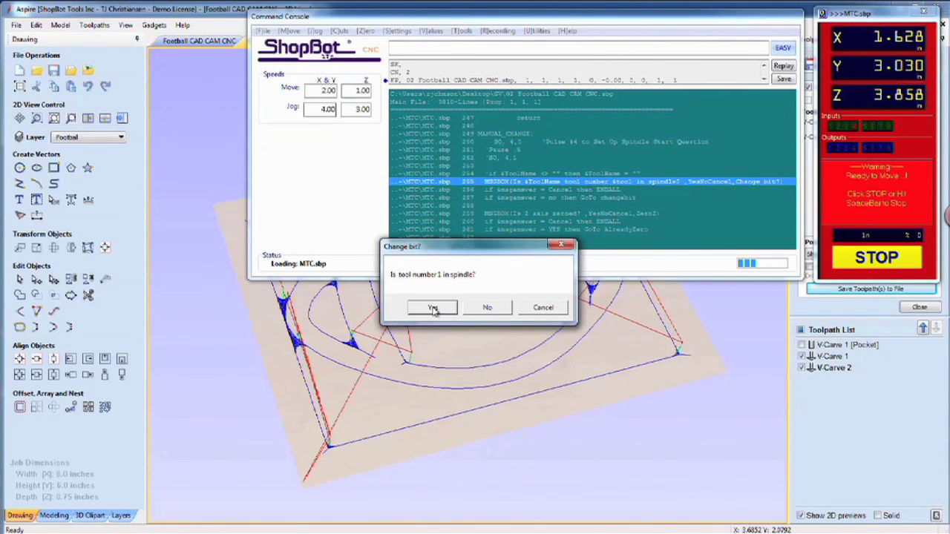
pyautogui.click(433, 308)
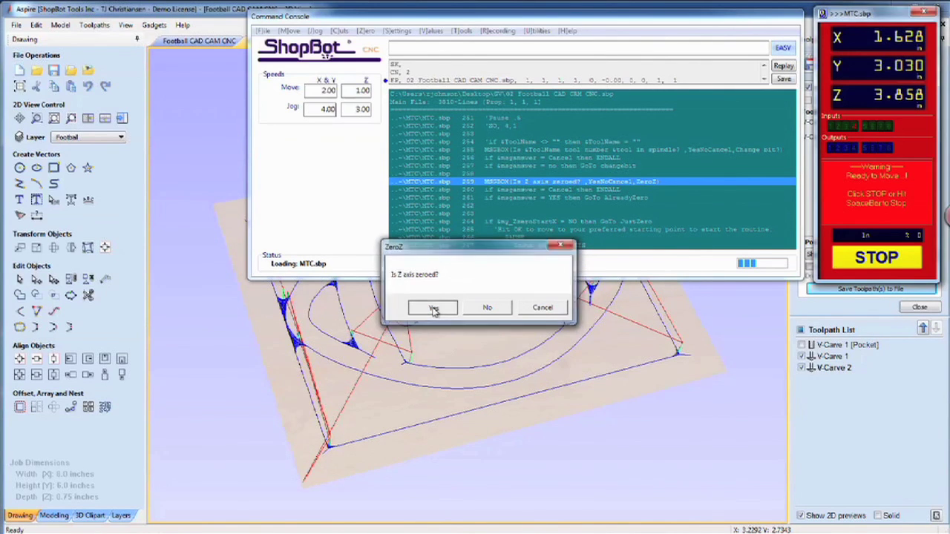
pyautogui.click(434, 309)
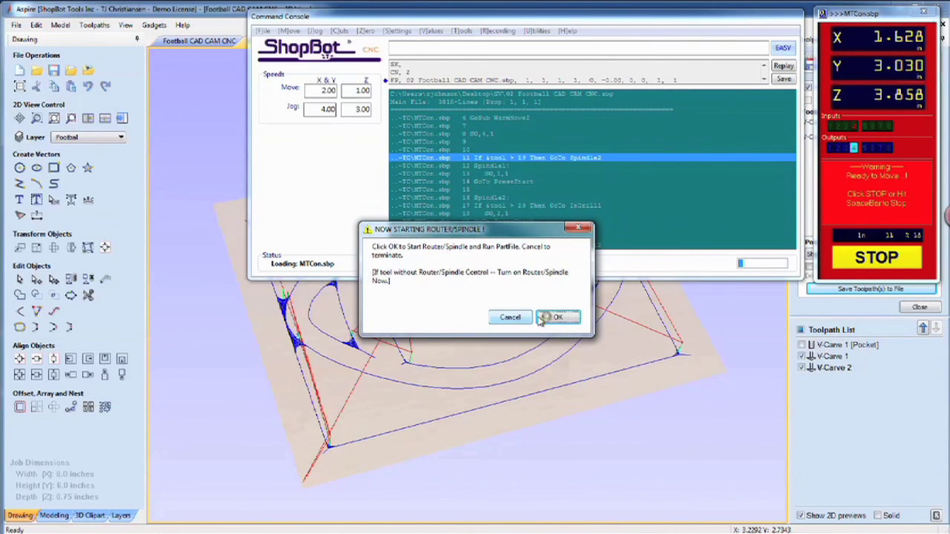